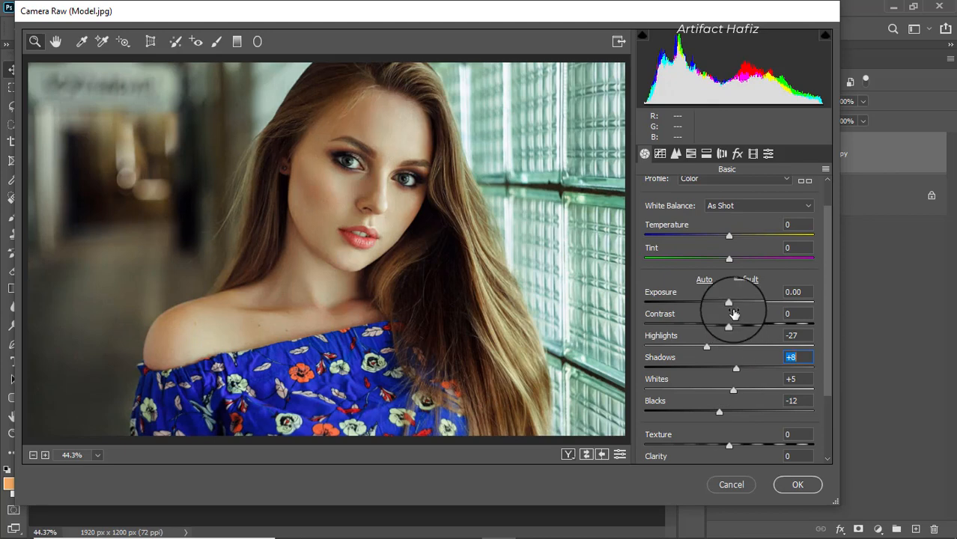
- Lower the basic Exposure to -0.40 and raise Clarity to +4
drag(730, 302, 723, 305)
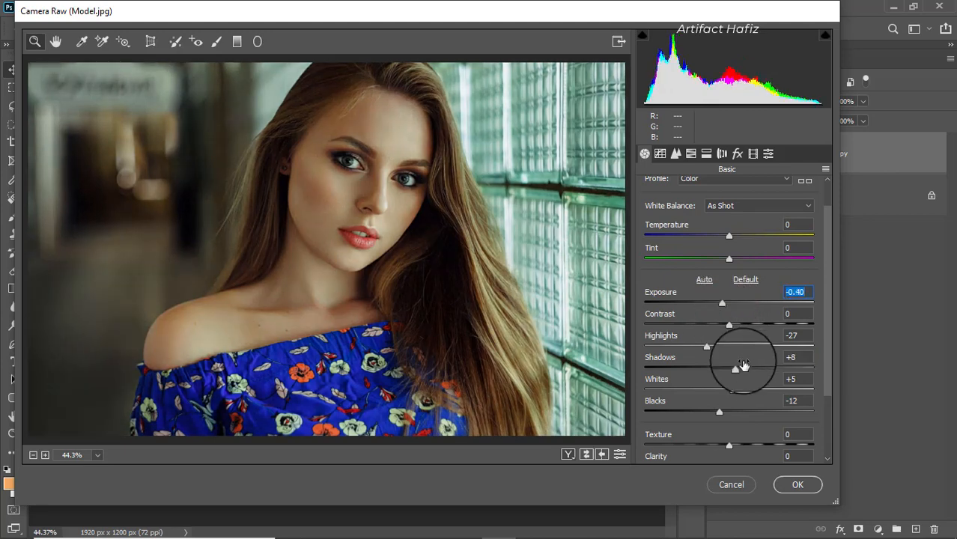
scroll(743, 365, down, 3)
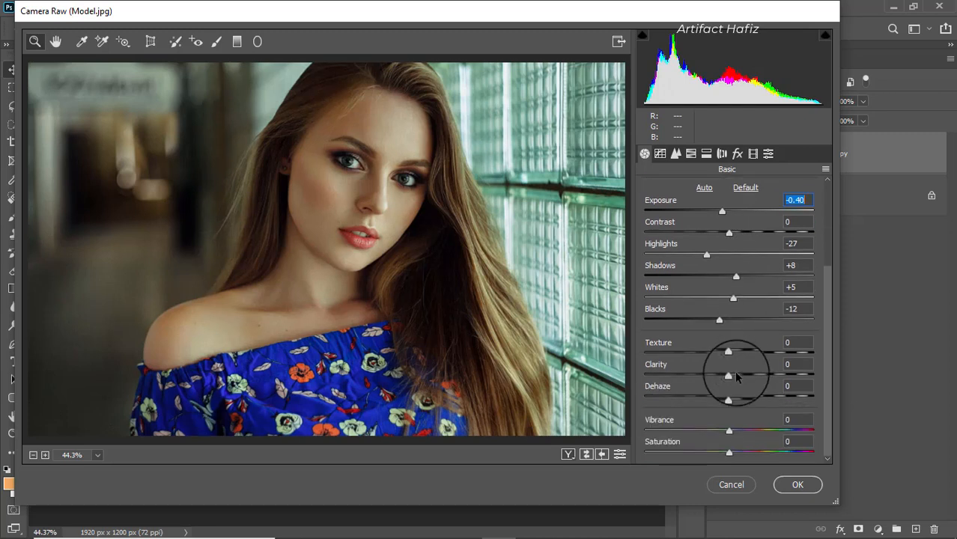
drag(730, 378, 735, 380)
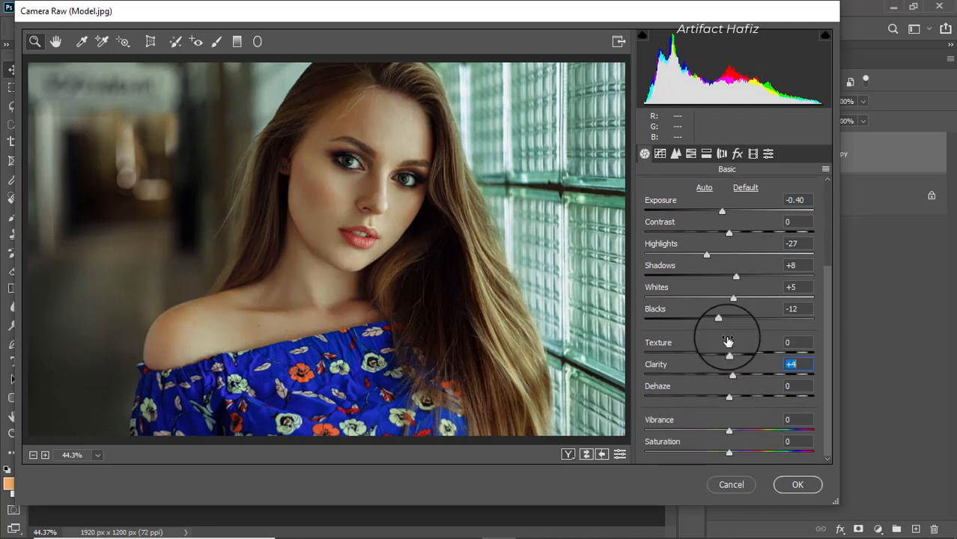
- Adjust the HSL saturation: Reds +17, Oranges -8, Yellows +14, Aquas +59 and Blues +29
click(689, 154)
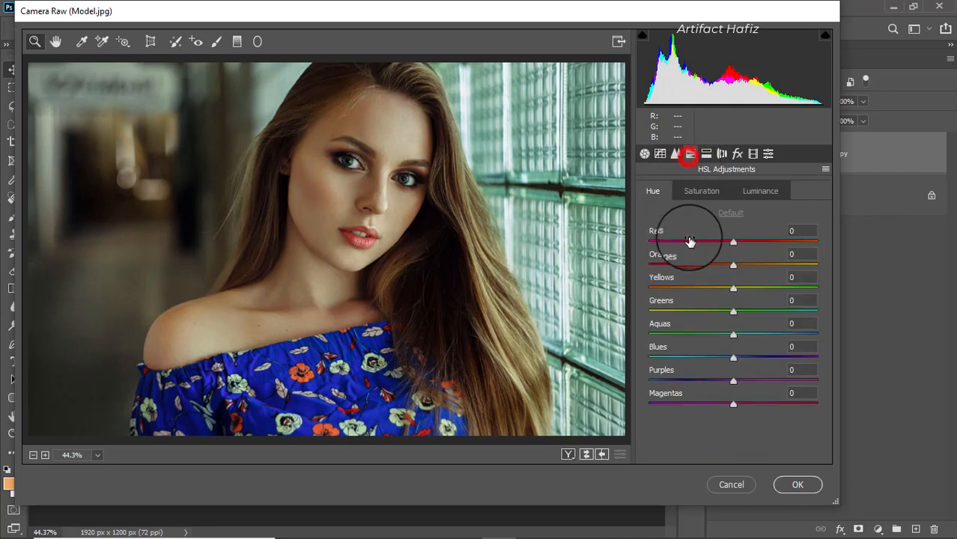
click(700, 191)
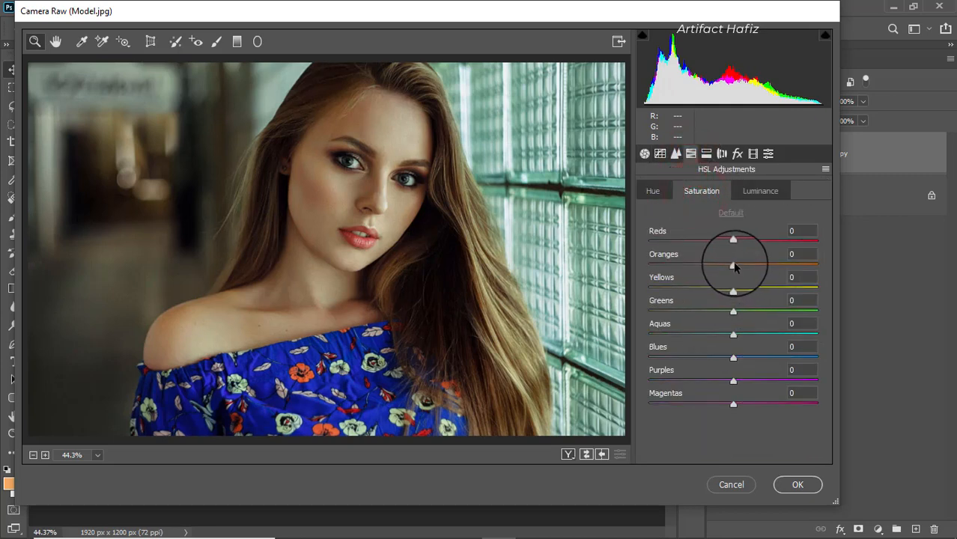
drag(736, 266, 753, 242)
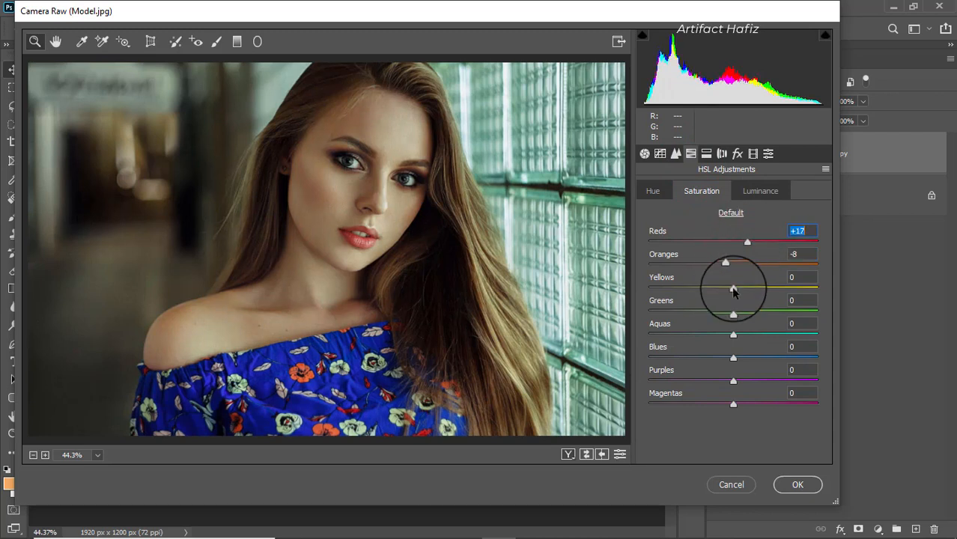
mouse_move(733, 288)
mouse_down()
mouse_move(772, 288)
mouse_move(733, 289)
mouse_move(742, 286)
mouse_up()
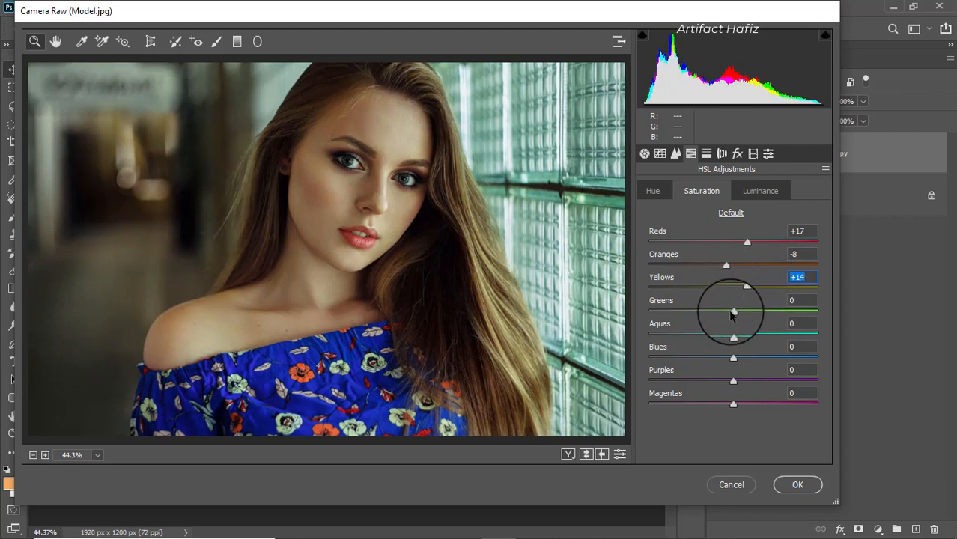
drag(733, 357, 784, 335)
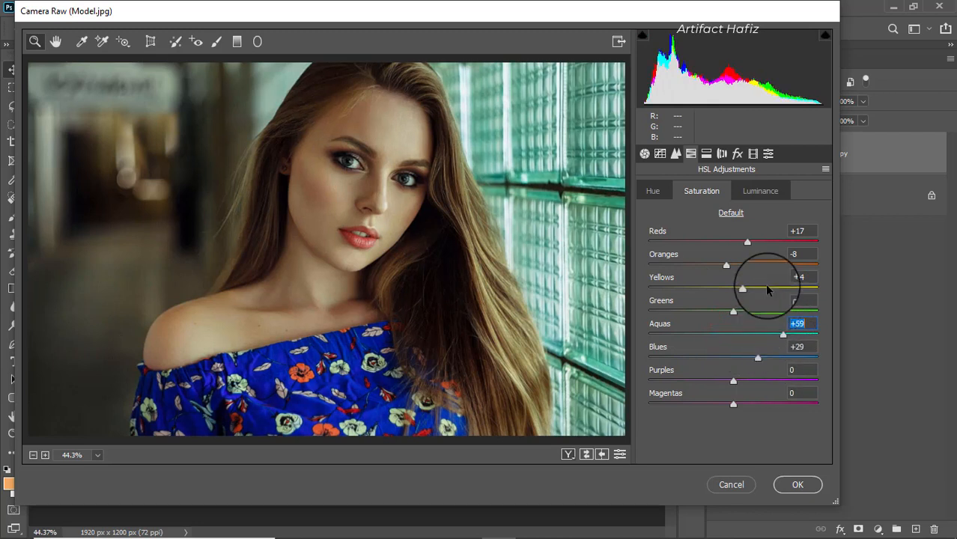
- Adjust the HSL luminance: Reds +32, Oranges +4, Aquas -21 and Blues -27
click(756, 192)
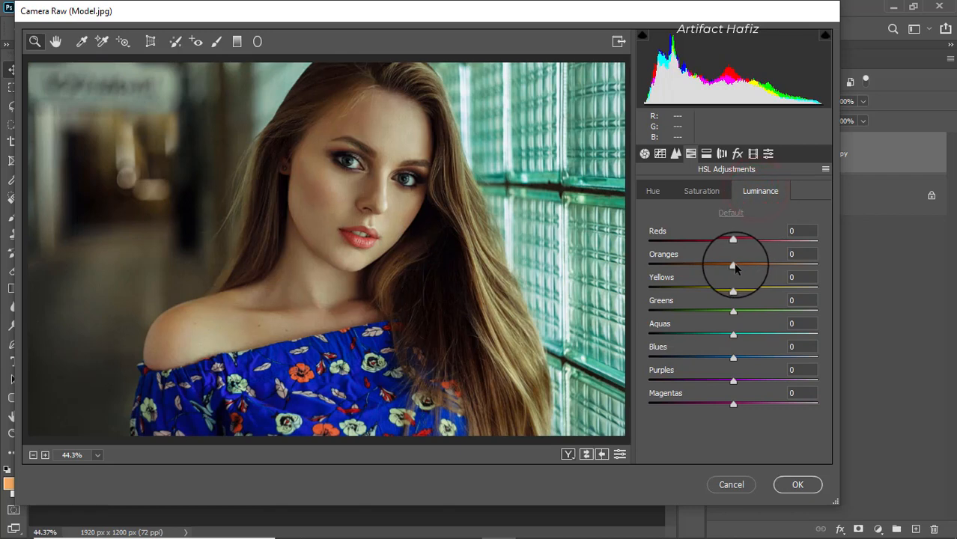
drag(734, 266, 739, 268)
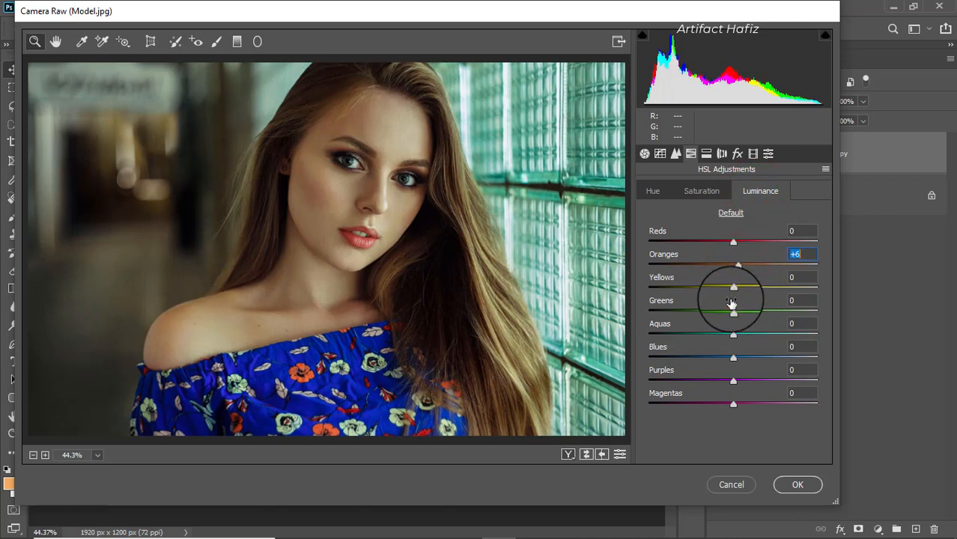
drag(733, 335, 712, 357)
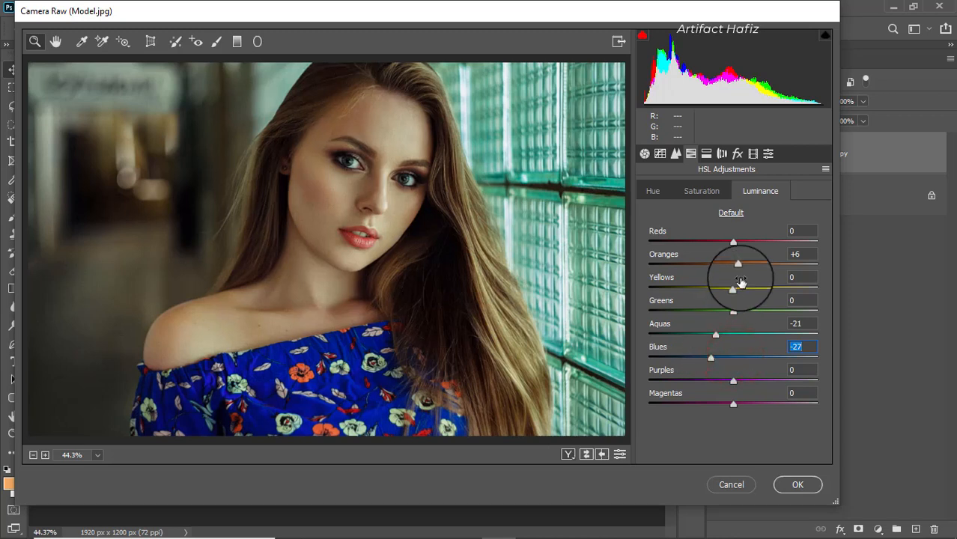
mouse_move(740, 270)
mouse_down()
mouse_move(722, 269)
mouse_move(730, 271)
mouse_up()
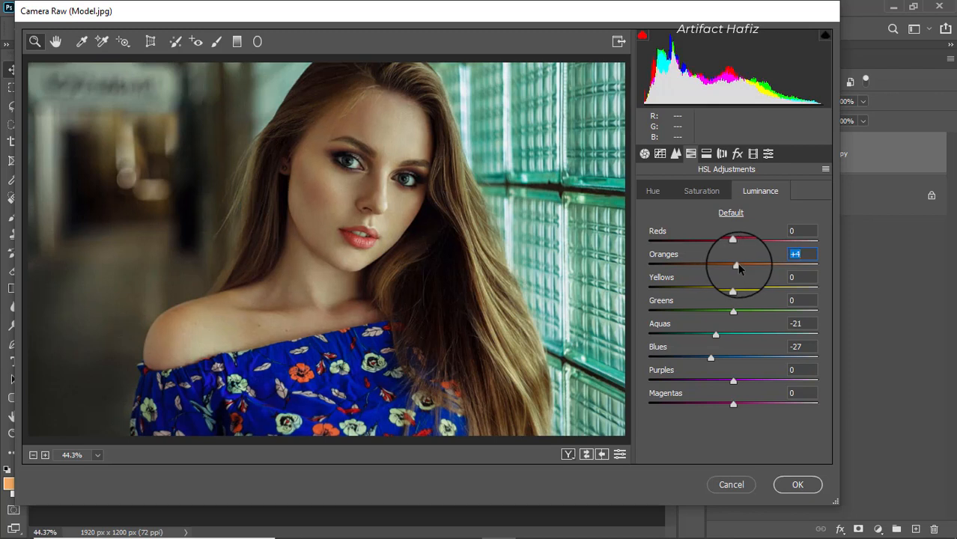
drag(733, 242, 759, 238)
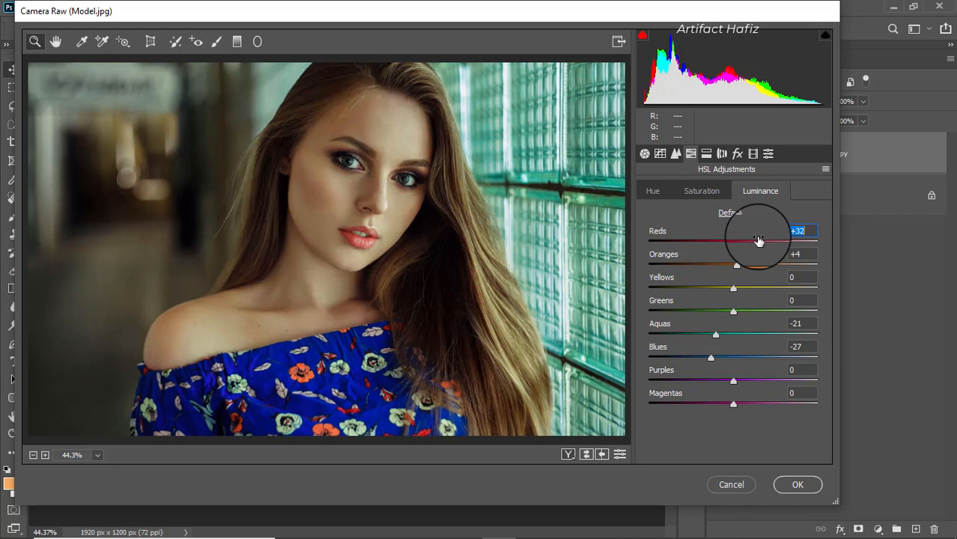
- Shift the HSL hues: Greens +45, Aquas +10 and Blues -44
click(664, 192)
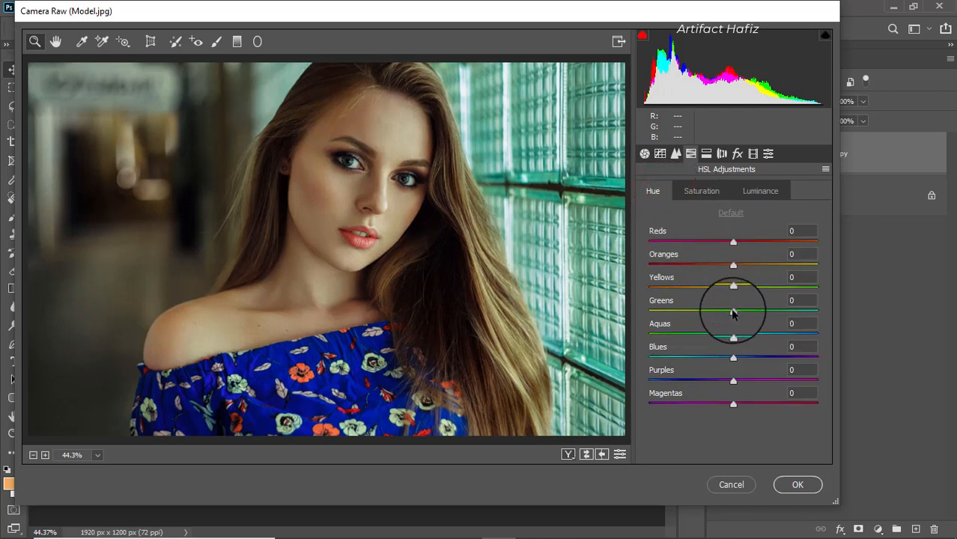
drag(731, 313, 785, 312)
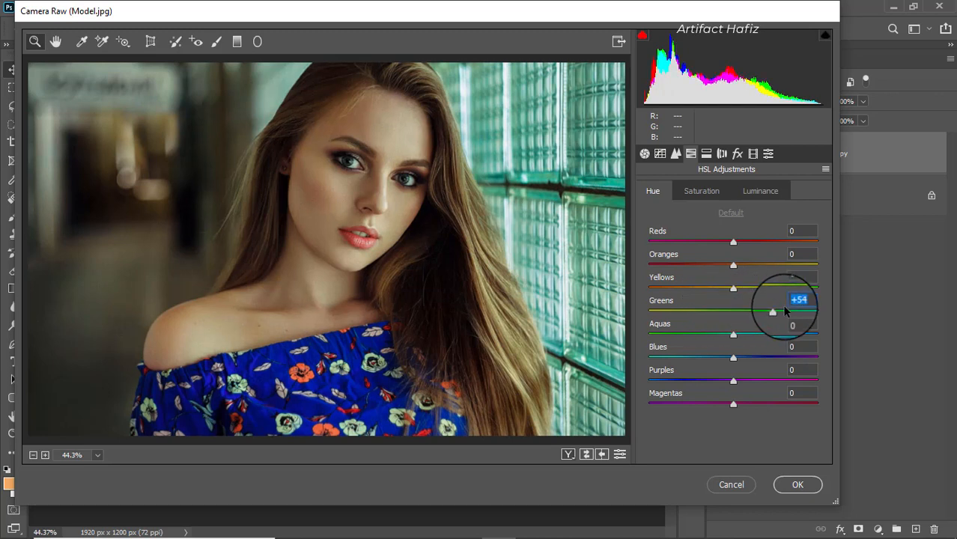
drag(725, 314, 770, 311)
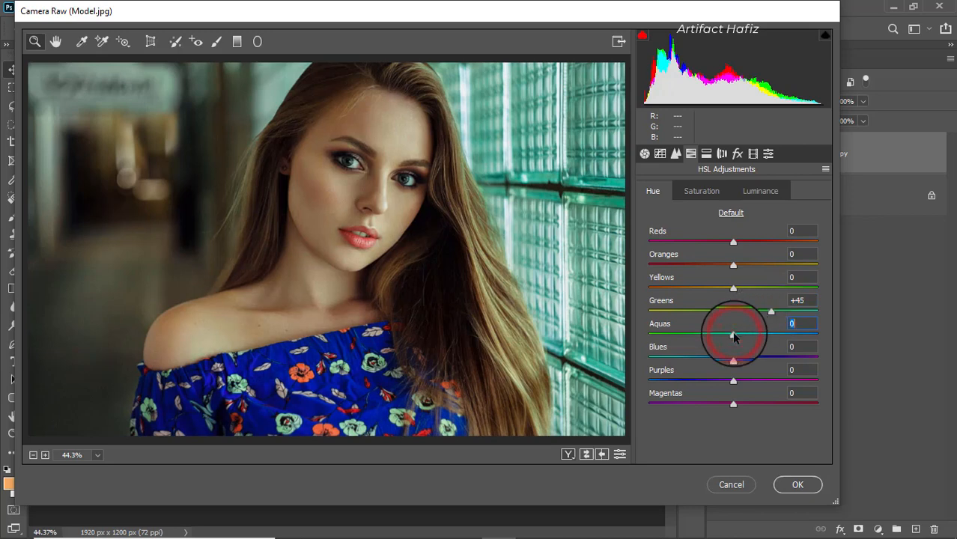
drag(734, 336, 690, 356)
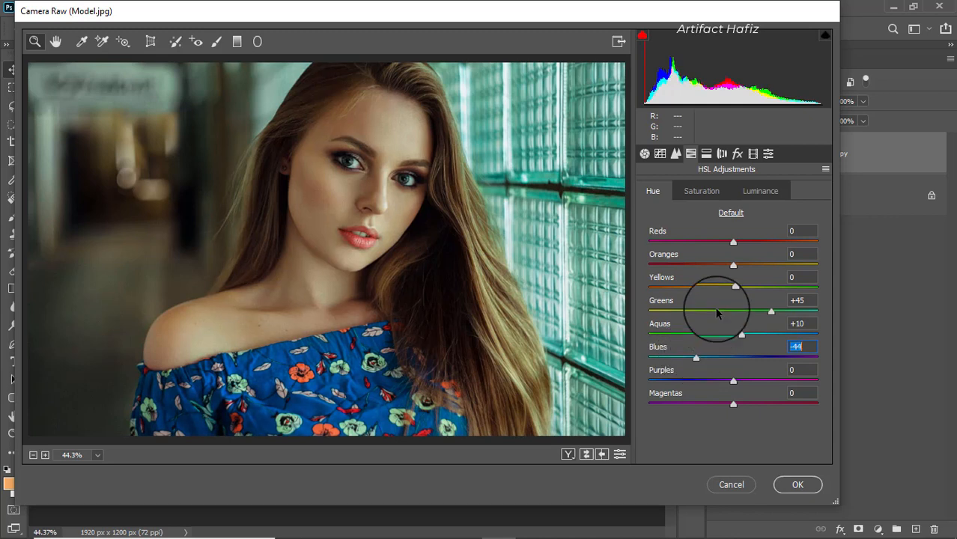
click(701, 193)
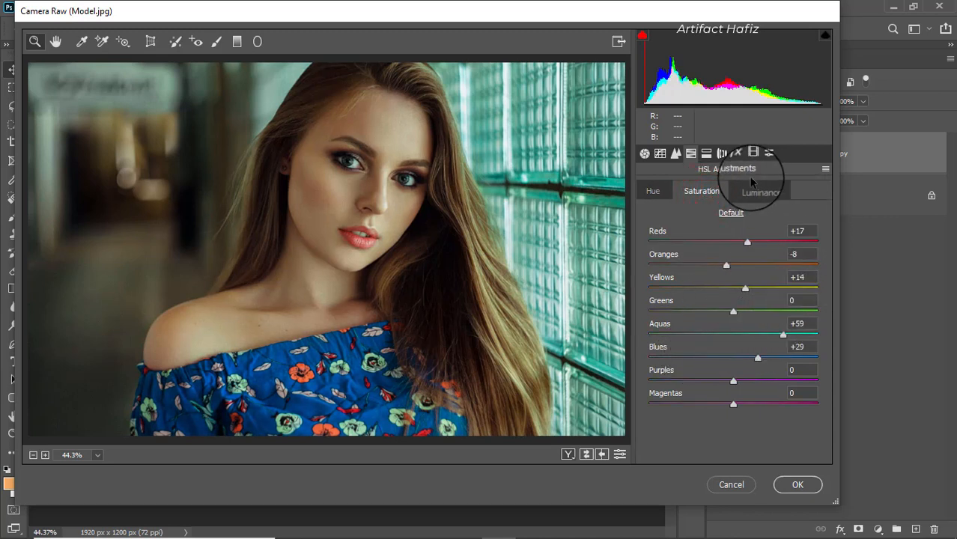
- Apply split toning with highlights at hue 44, saturation 4 and shadows at hue 233, saturation 5
click(707, 154)
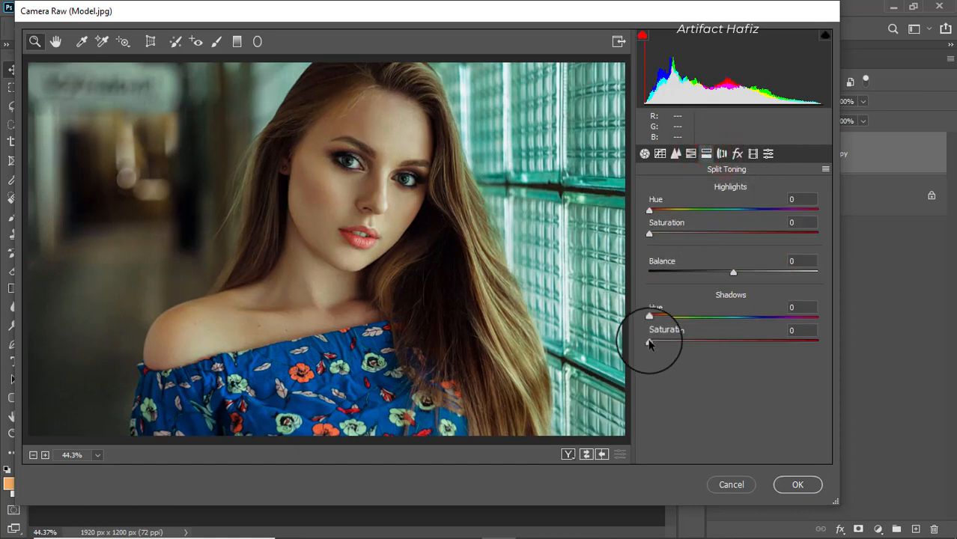
drag(649, 344, 737, 341)
drag(649, 319, 761, 322)
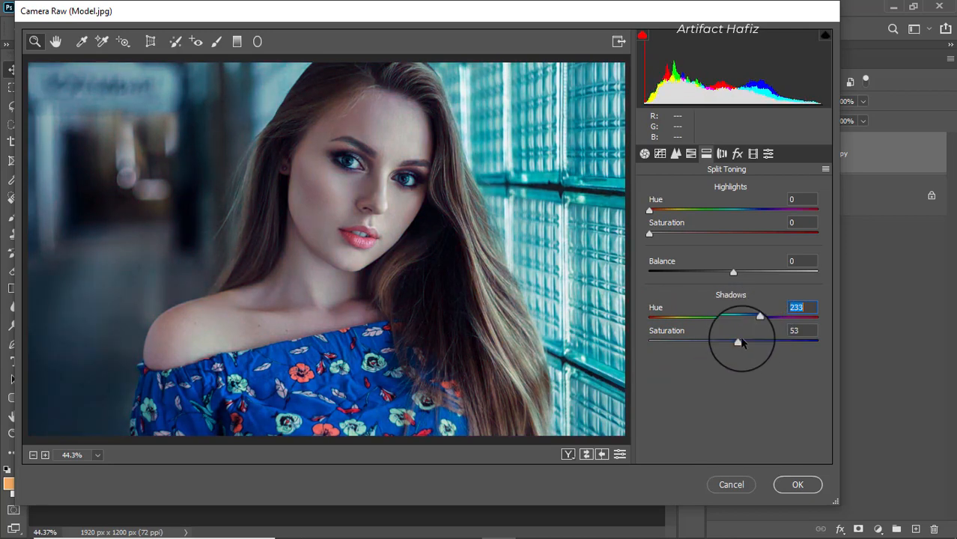
drag(712, 342, 657, 347)
drag(649, 234, 700, 234)
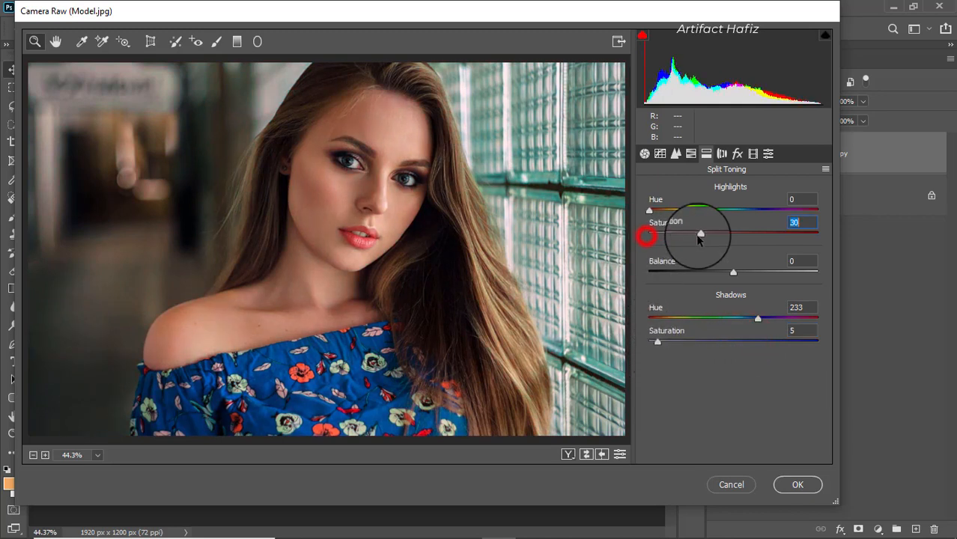
drag(649, 210, 666, 212)
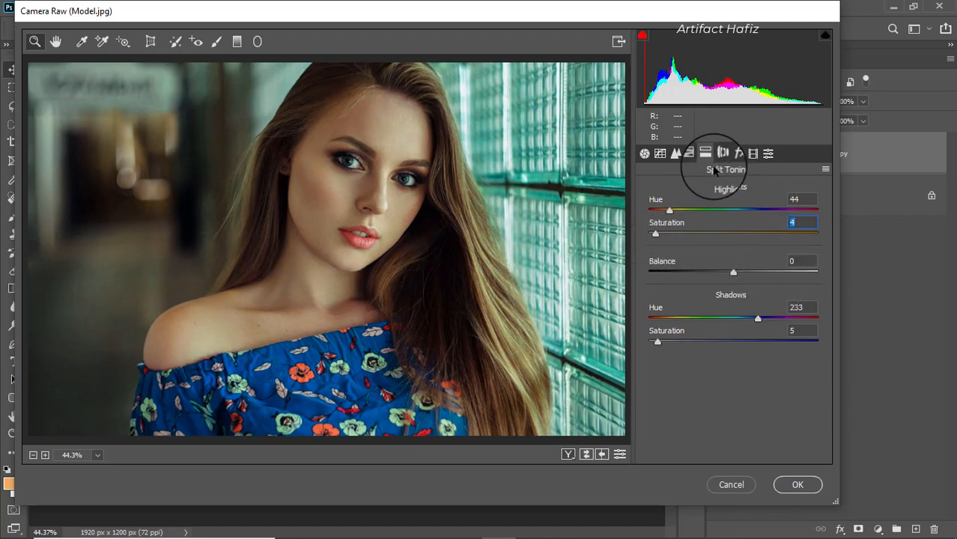
- Set the sharpening amount to 11 and shape the RGB point curve with input/output points 247/255, 67/63 and 201/203
click(675, 153)
drag(645, 211, 656, 212)
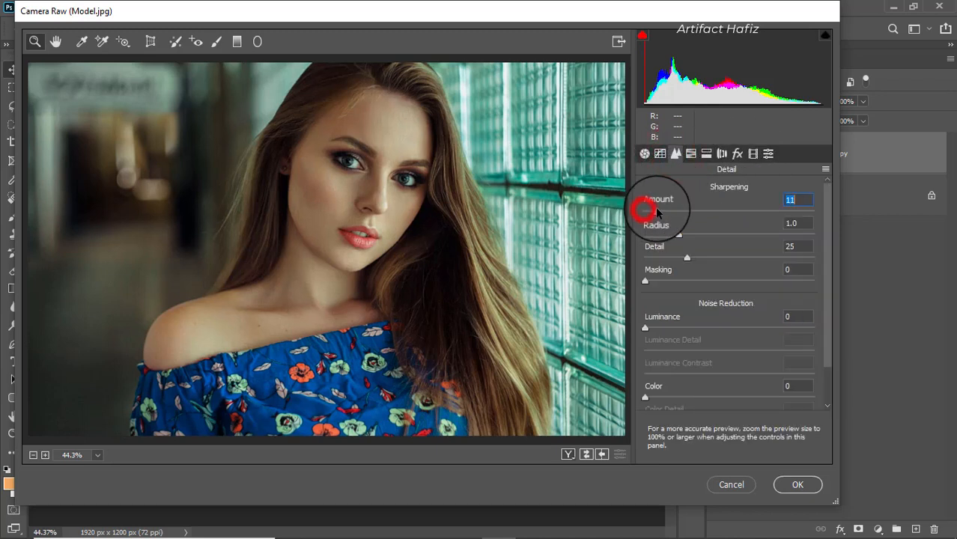
click(660, 153)
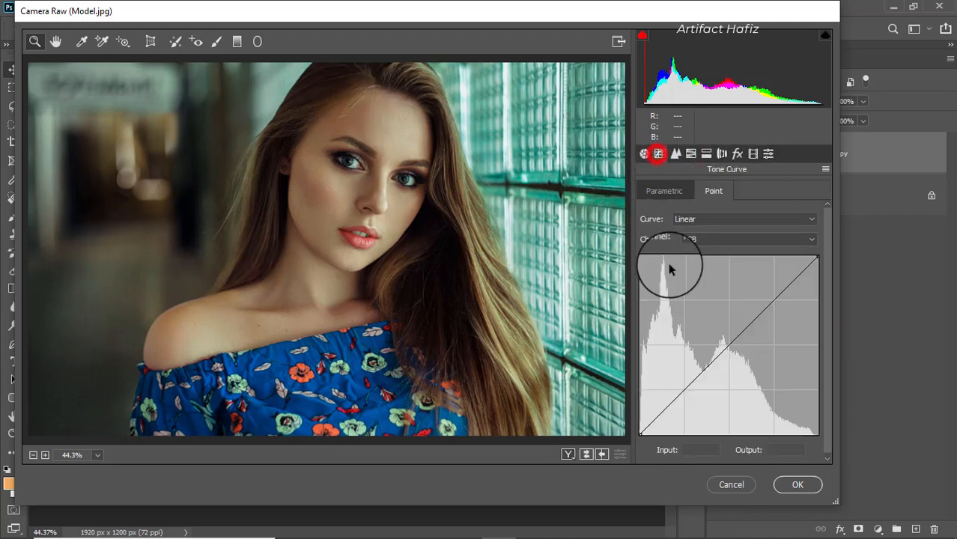
drag(818, 256, 813, 257)
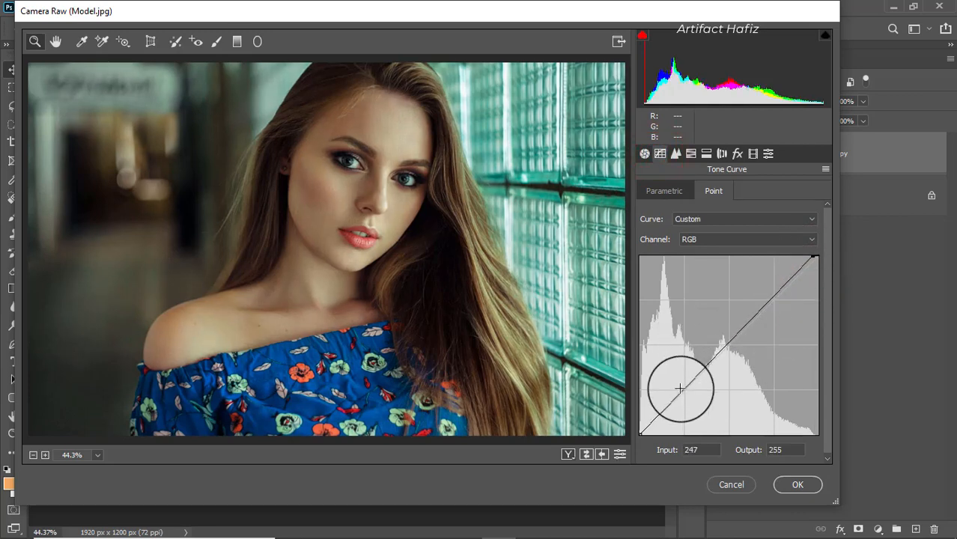
drag(678, 389, 686, 390)
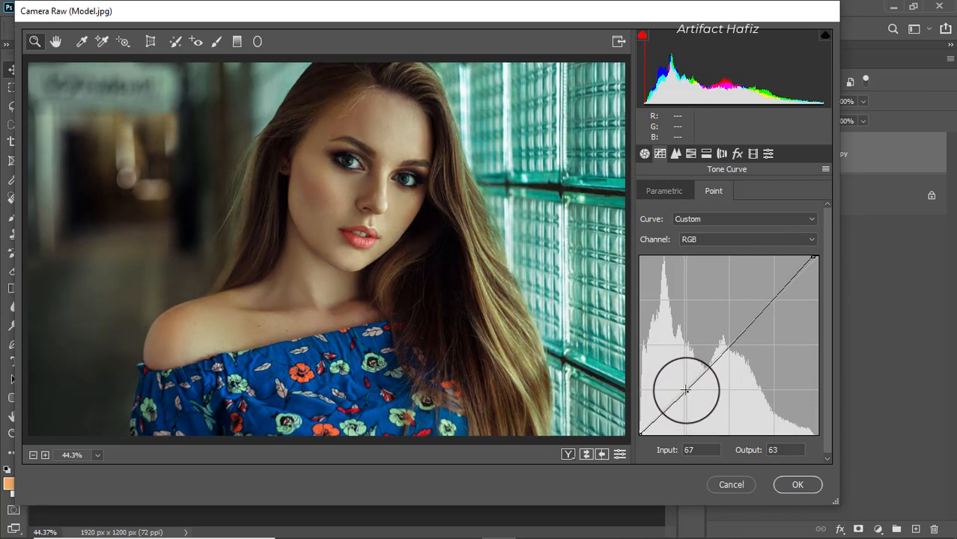
click(774, 293)
drag(773, 293, 780, 292)
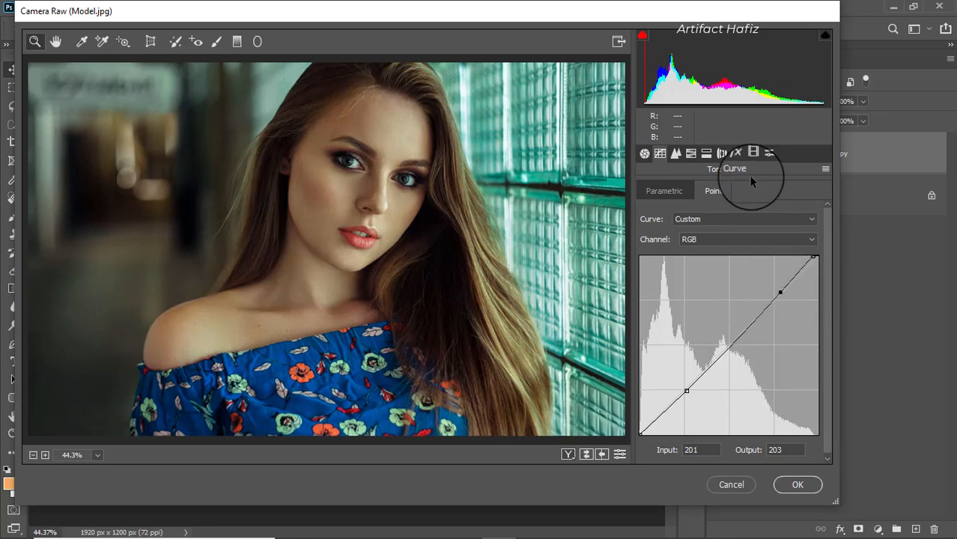
- Calibrate the primary hues to Red +8, Green +9 and Blue -8, and apply the Camera Raw filter
click(753, 153)
mouse_move(733, 291)
mouse_down()
mouse_move(733, 303)
mouse_move(740, 295)
mouse_up()
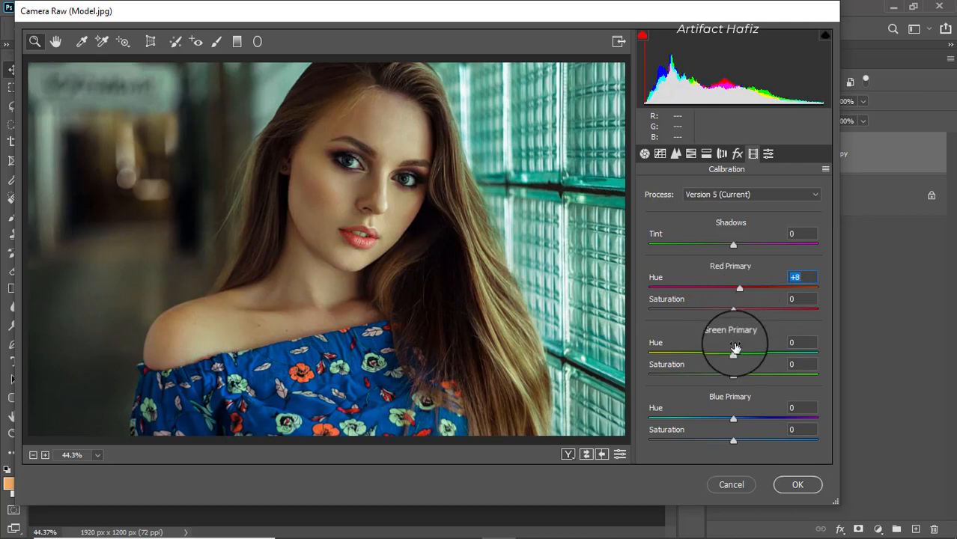
mouse_move(733, 353)
mouse_down()
mouse_move(754, 357)
mouse_move(695, 352)
mouse_move(744, 359)
mouse_move(675, 364)
mouse_move(737, 364)
mouse_up()
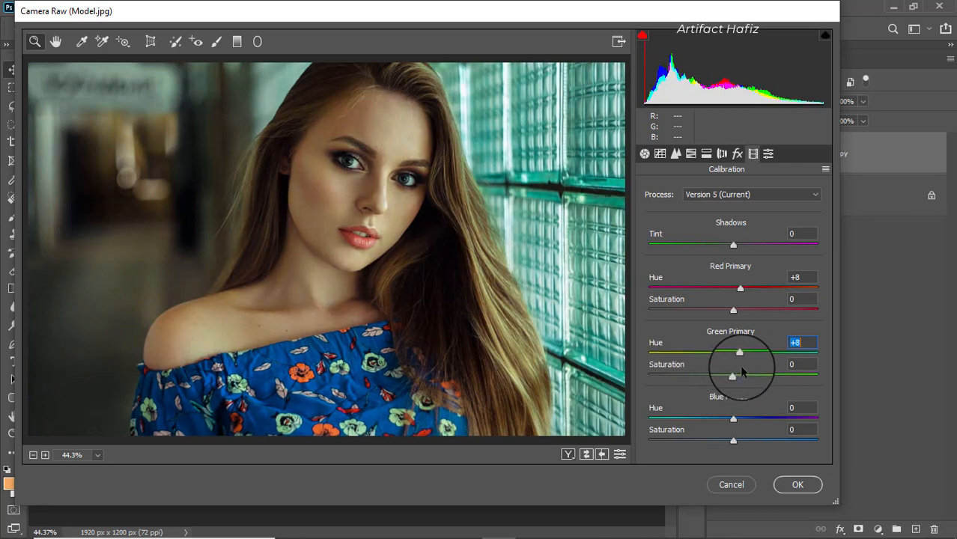
mouse_move(733, 419)
mouse_down()
mouse_move(704, 419)
mouse_move(743, 419)
mouse_move(726, 423)
mouse_up()
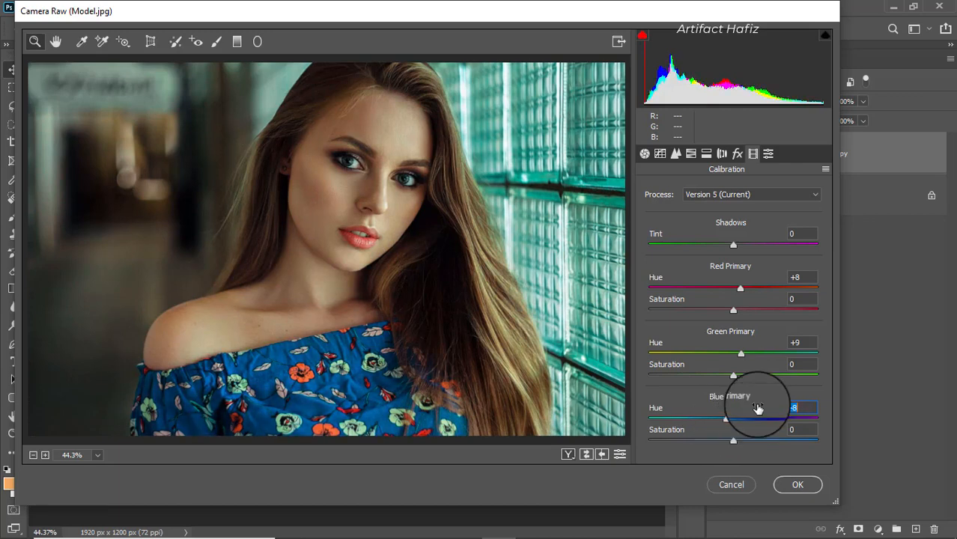
click(798, 484)
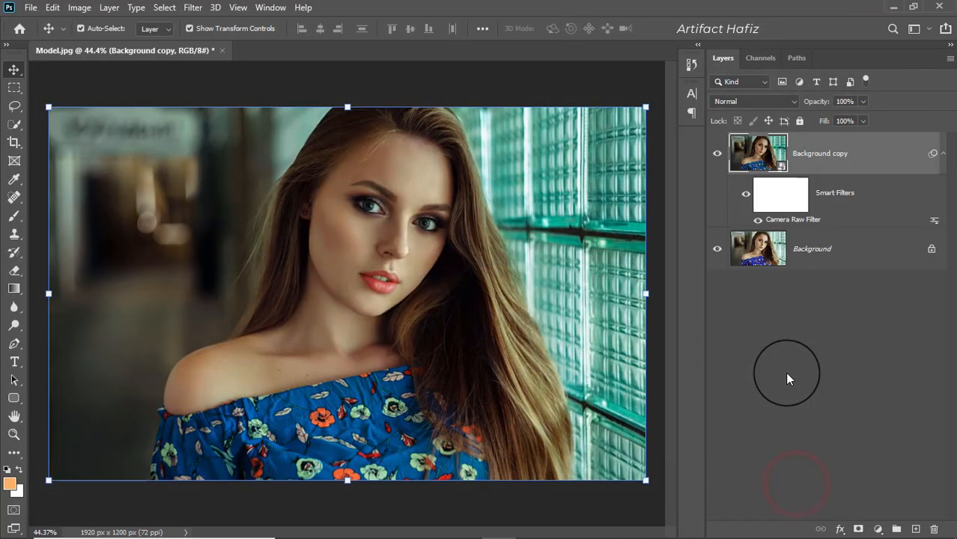
- Compare the image with and without the Background copy layer
click(717, 155)
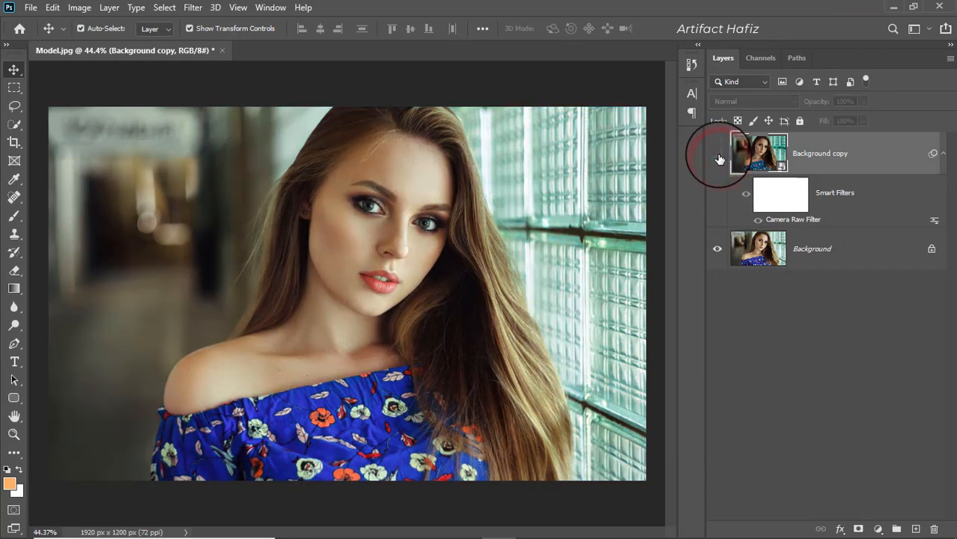
click(717, 156)
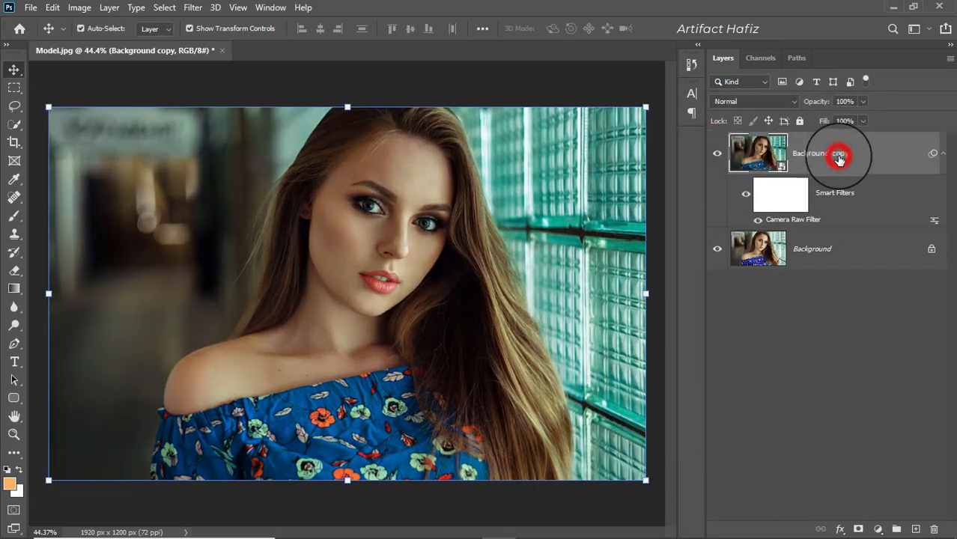
- Add a Curves adjustment layer above the Background copy layer
click(878, 529)
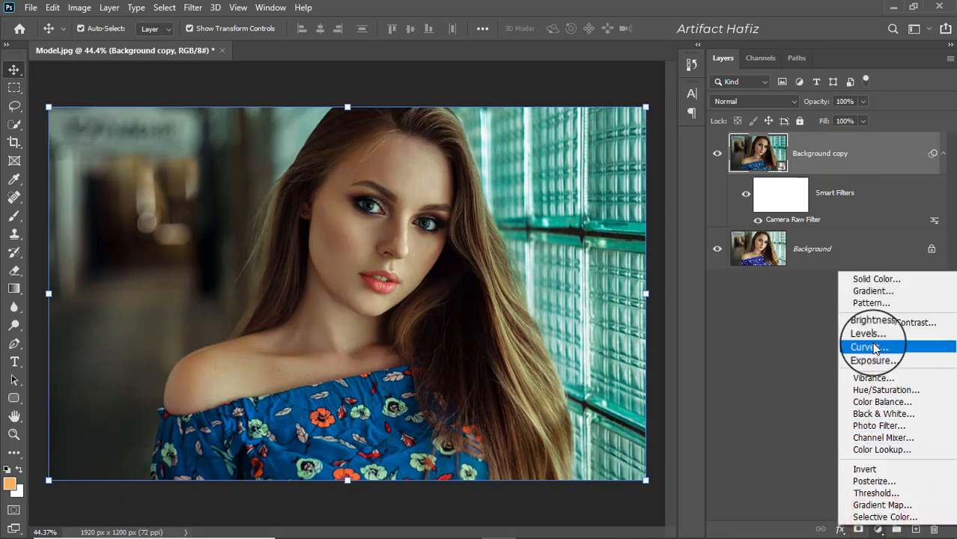
click(868, 348)
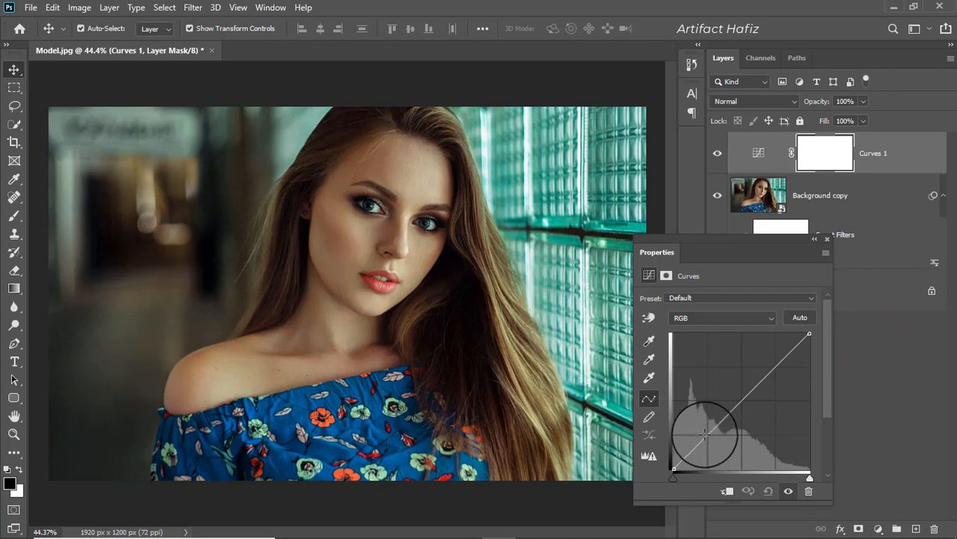
- Shape the RGB curve with a lifted black point, a slightly lowered shadow point and a point in the highlights
drag(673, 469, 674, 461)
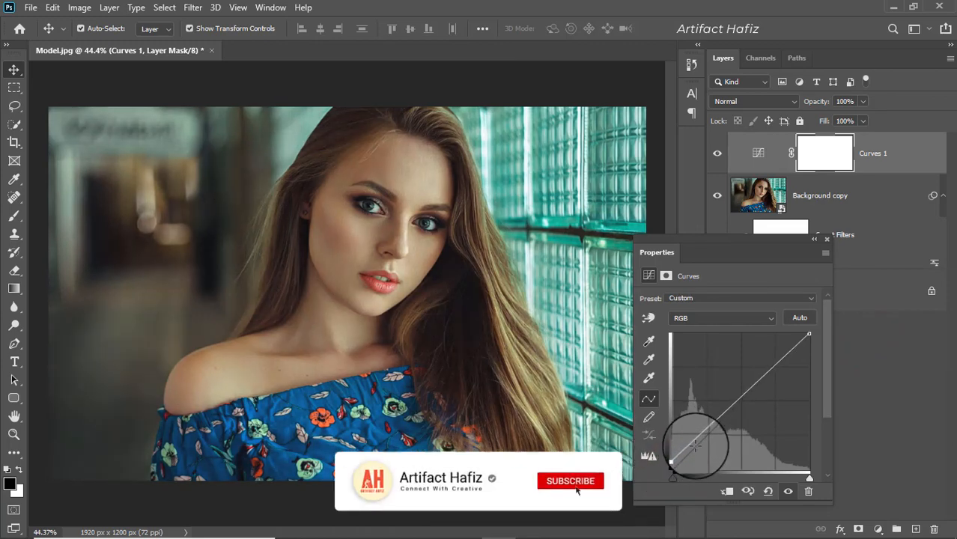
drag(701, 433, 705, 436)
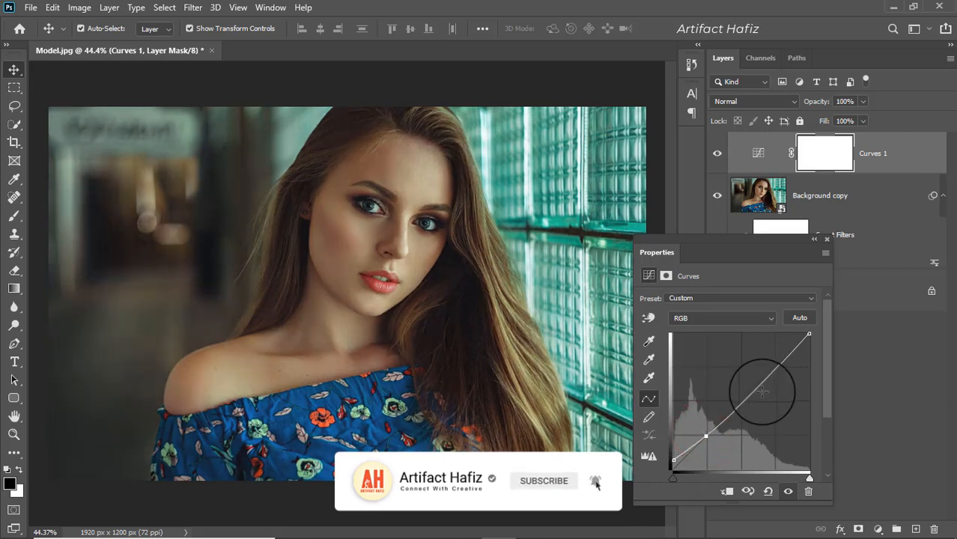
click(764, 377)
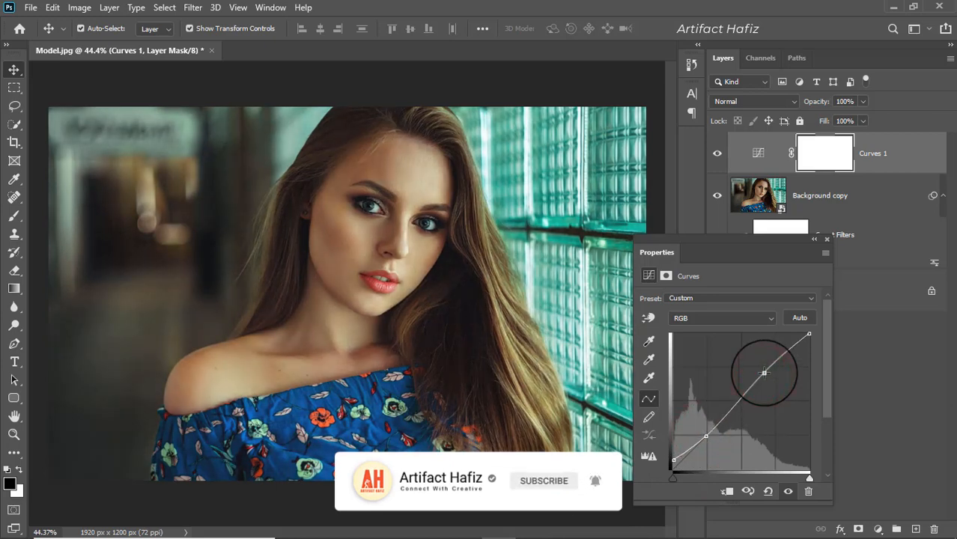
drag(764, 373, 770, 368)
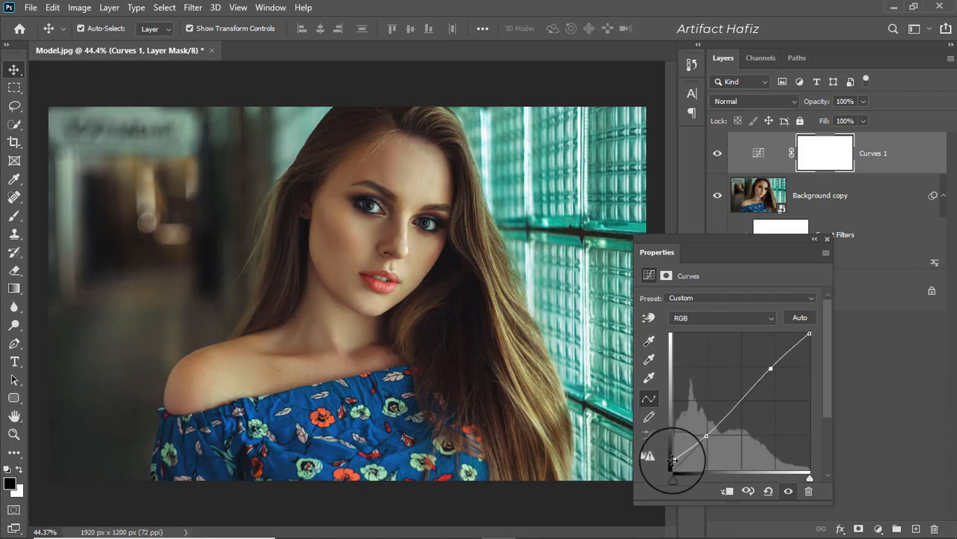
drag(671, 461, 671, 461)
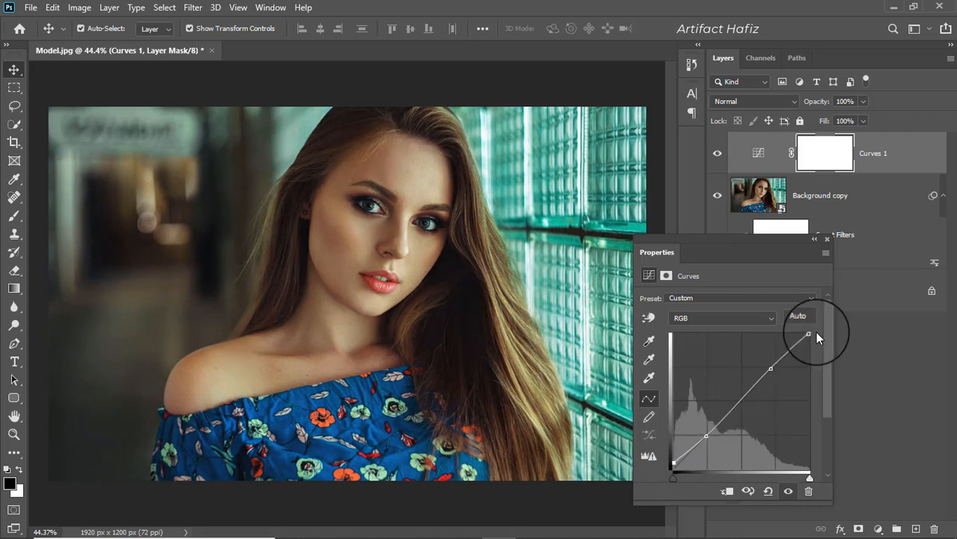
click(825, 238)
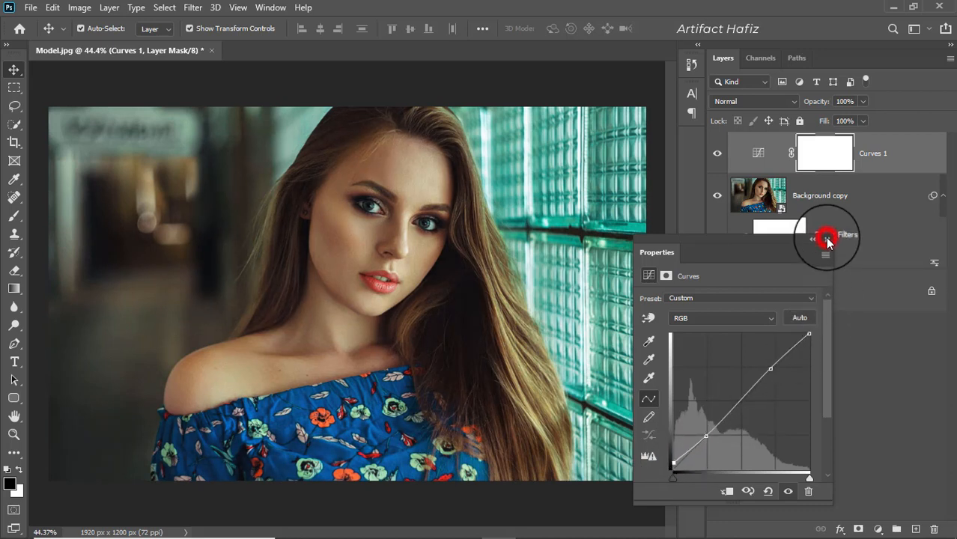
- Add a Color Lookup adjustment layer above the Curves layer with the Soft_Warming.look 3DLUT file
click(879, 162)
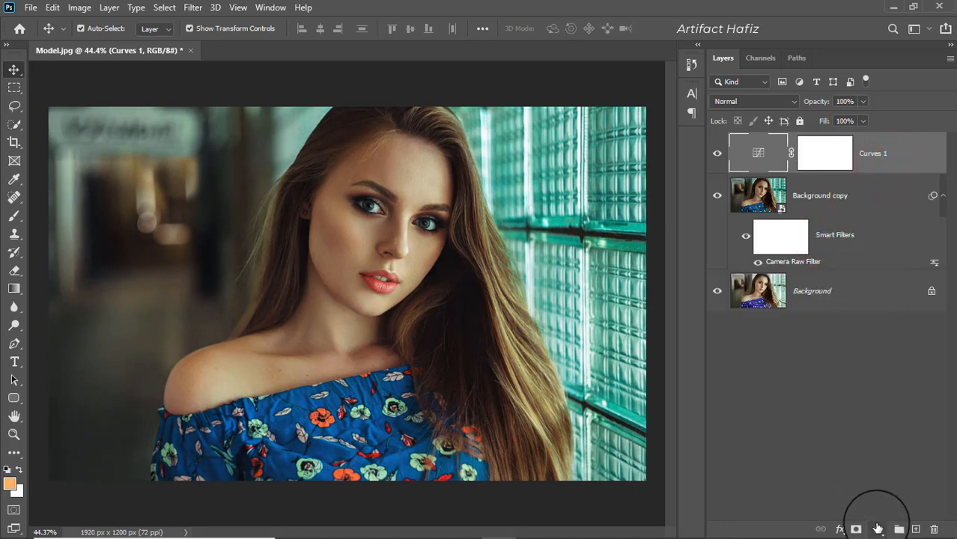
click(877, 529)
click(878, 444)
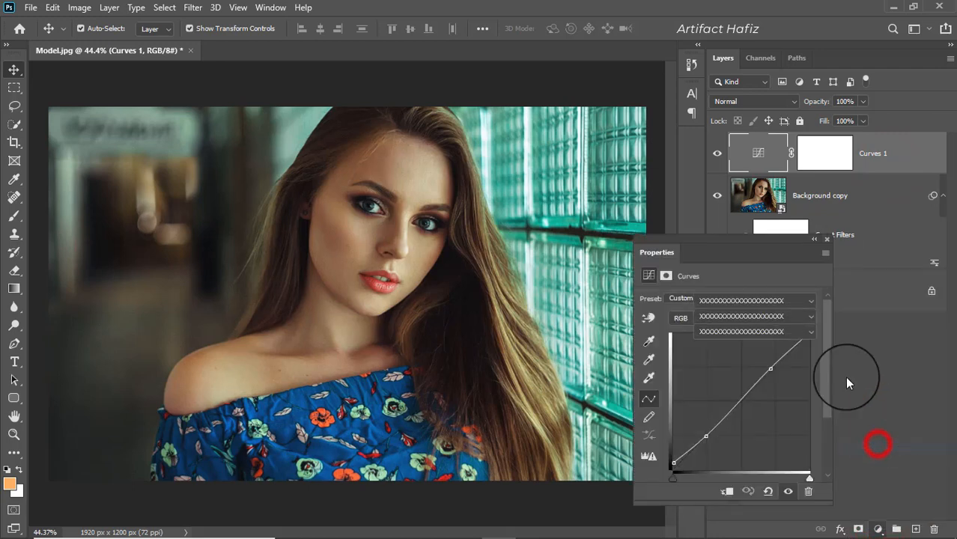
click(742, 300)
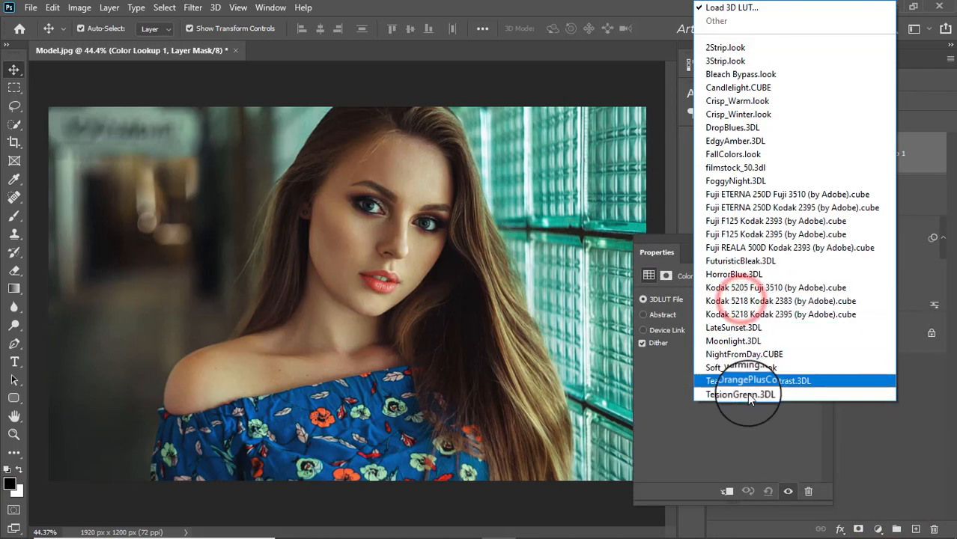
click(755, 368)
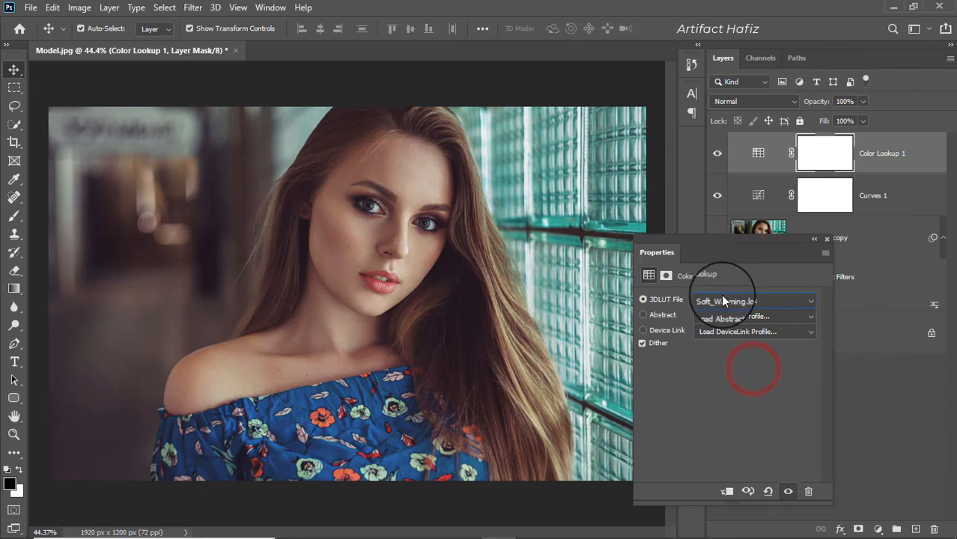
click(822, 238)
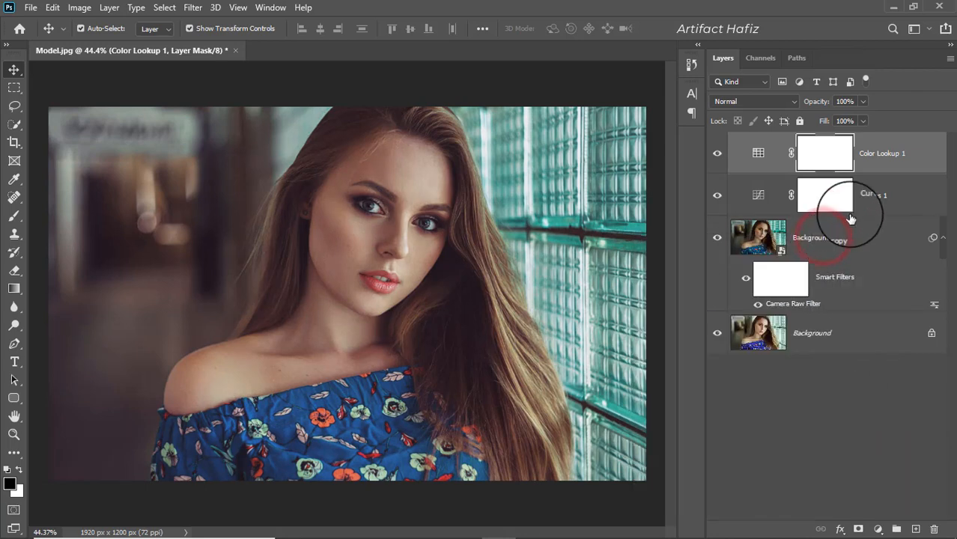
- Set the Color Lookup layer's blend mode to Luminosity and its opacity to 9%
click(869, 150)
click(779, 101)
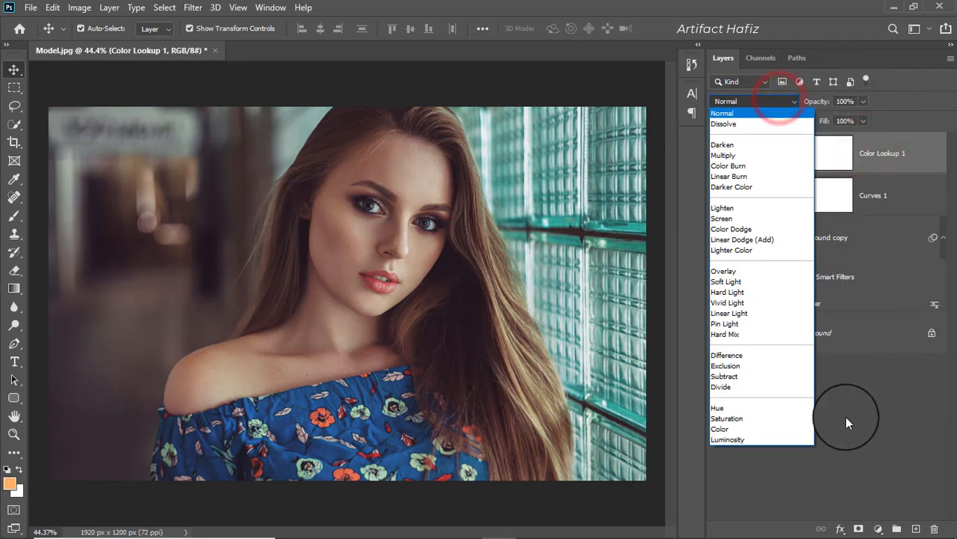
click(746, 440)
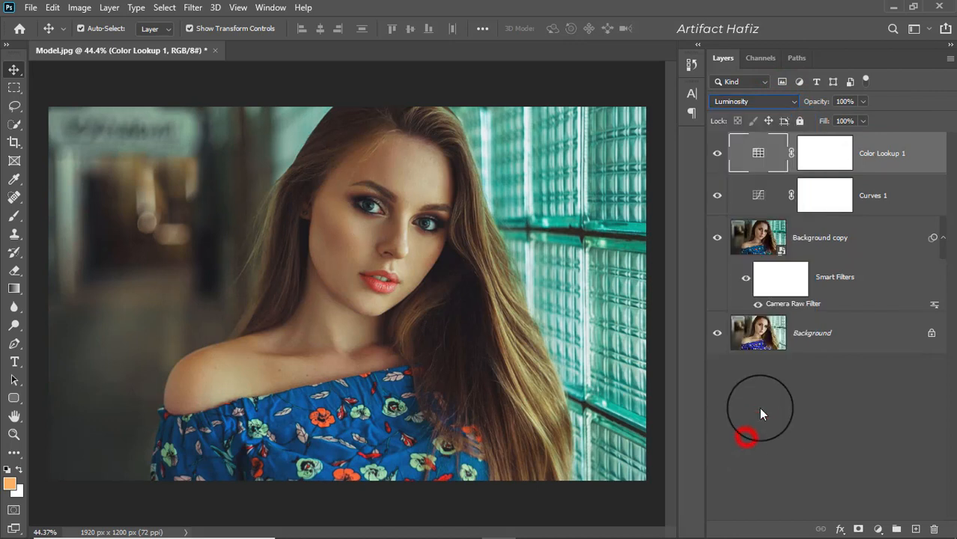
click(897, 153)
click(865, 101)
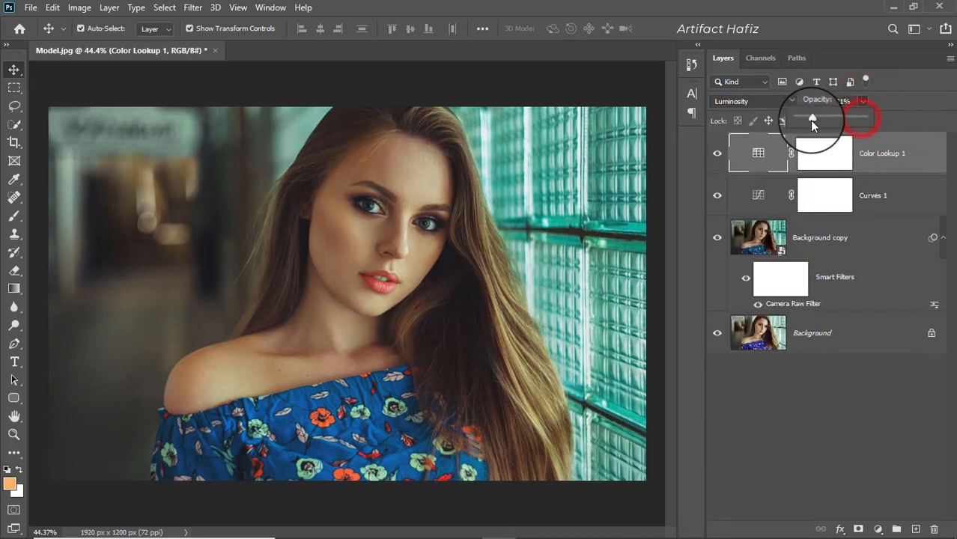
drag(812, 122, 803, 121)
click(790, 427)
- Add an empty layer above the Color Lookup layer and set the Brush's foreground color to teal #4effe8
click(904, 150)
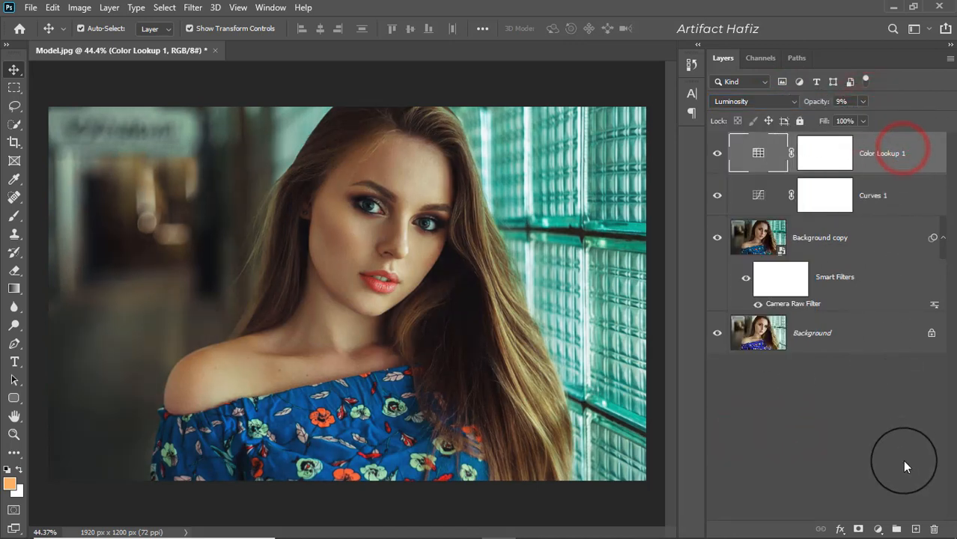
click(915, 529)
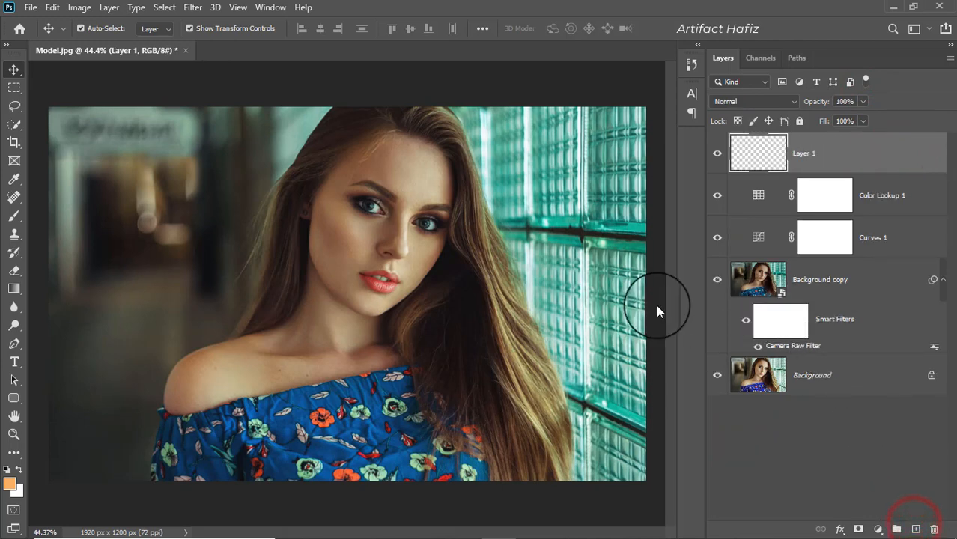
click(14, 215)
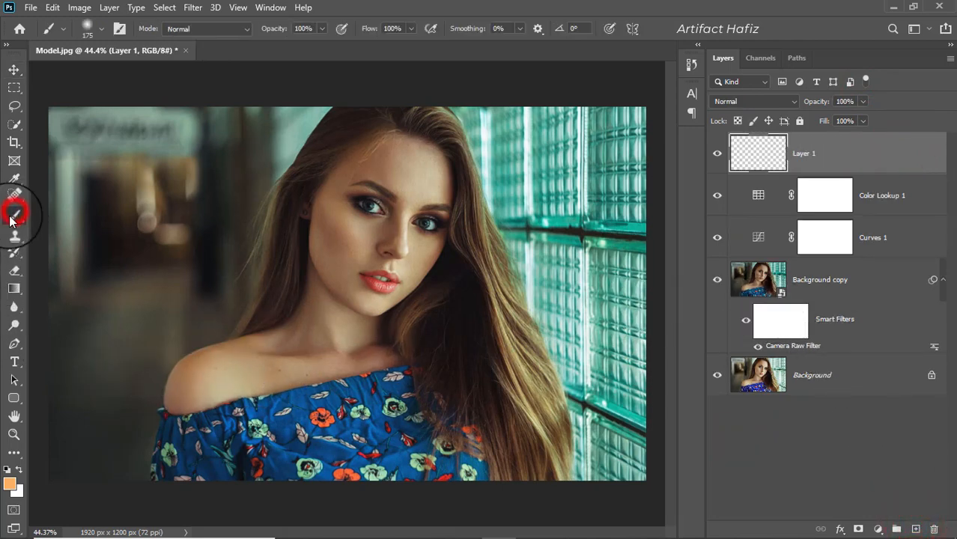
click(9, 485)
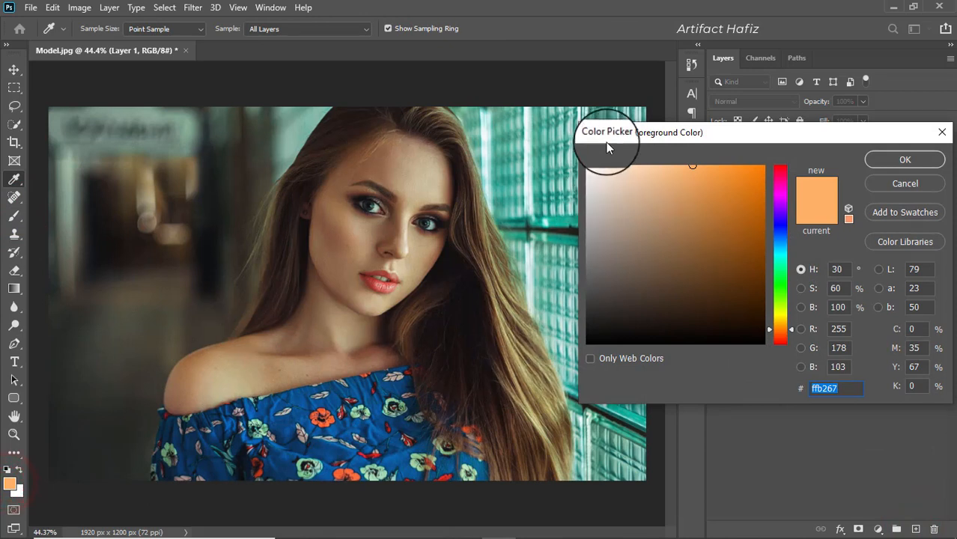
drag(605, 135, 721, 154)
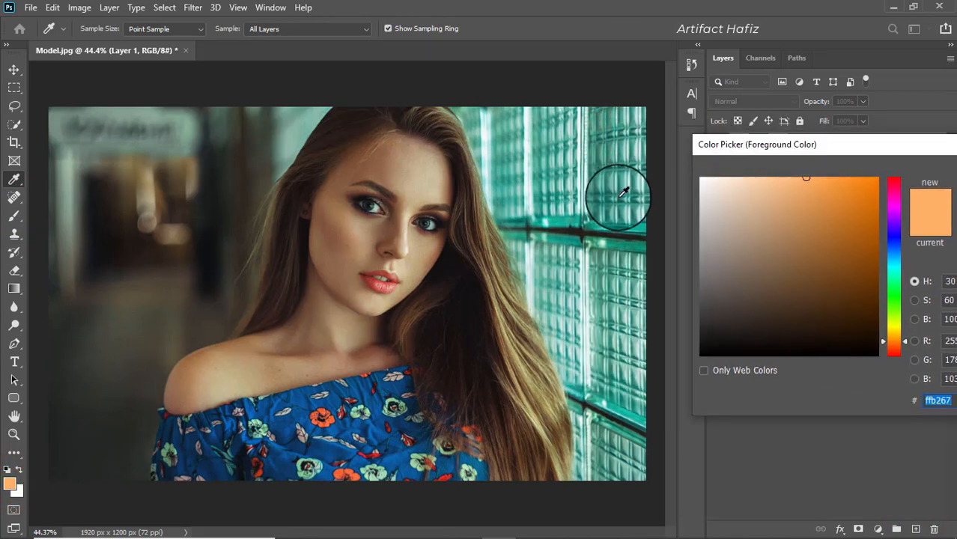
drag(622, 197, 825, 170)
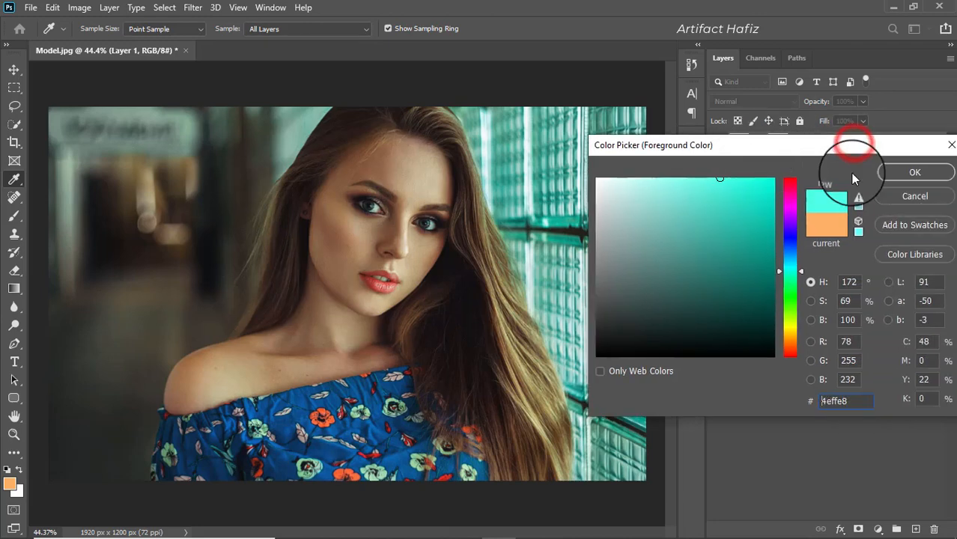
click(891, 170)
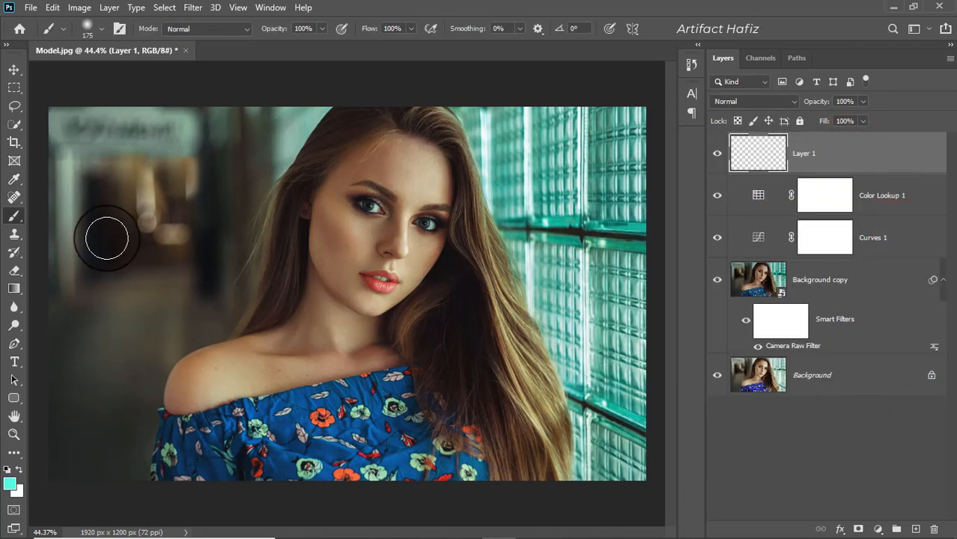
- Paint one dab over the model's chin with a 700 px Soft Round brush at 100% opacity
click(93, 30)
click(43, 191)
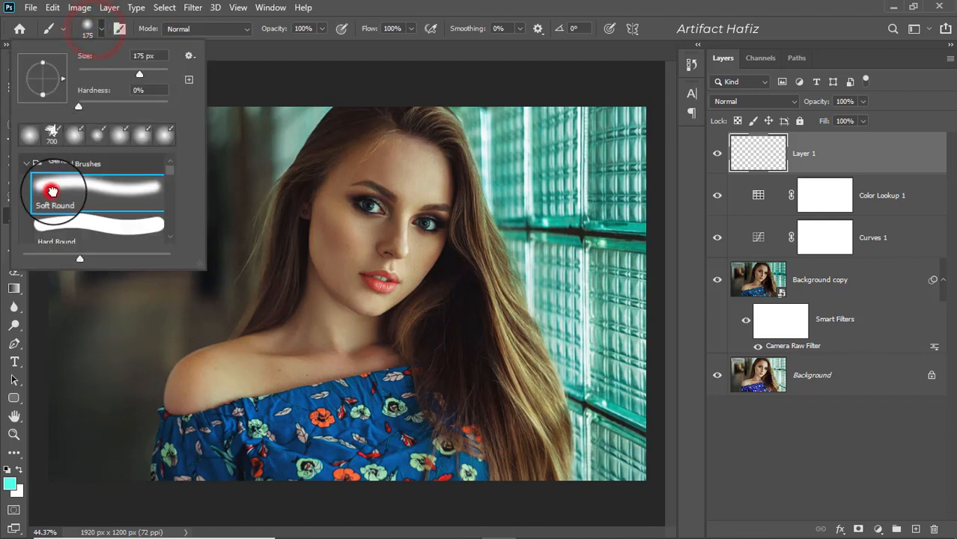
click(380, 8)
click(320, 30)
drag(320, 39, 318, 43)
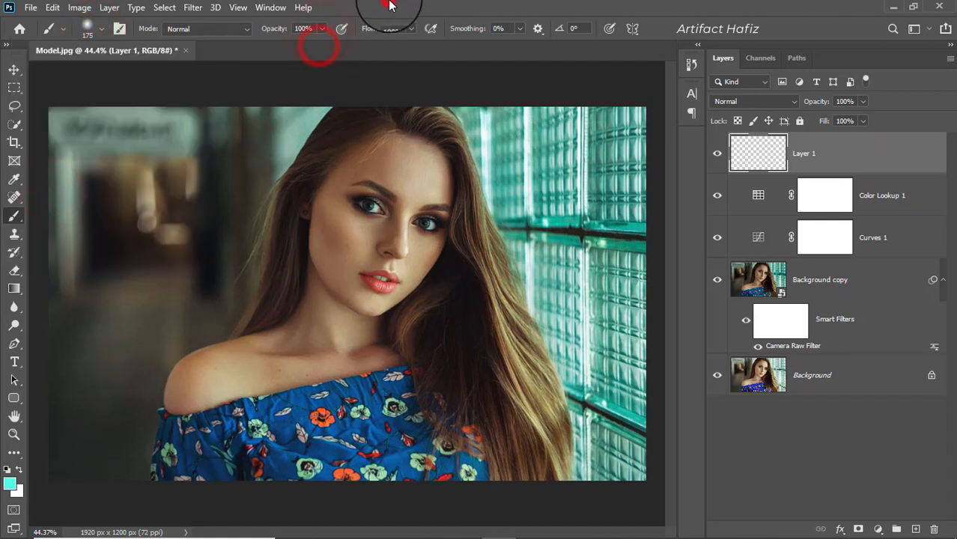
click(364, 305)
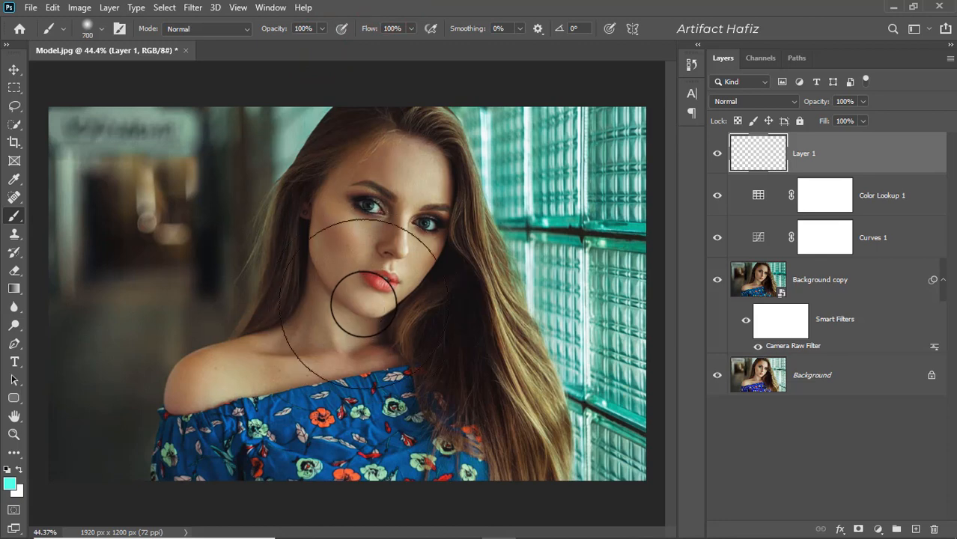
- Set the painted teal layer's blend mode to Screen
click(15, 69)
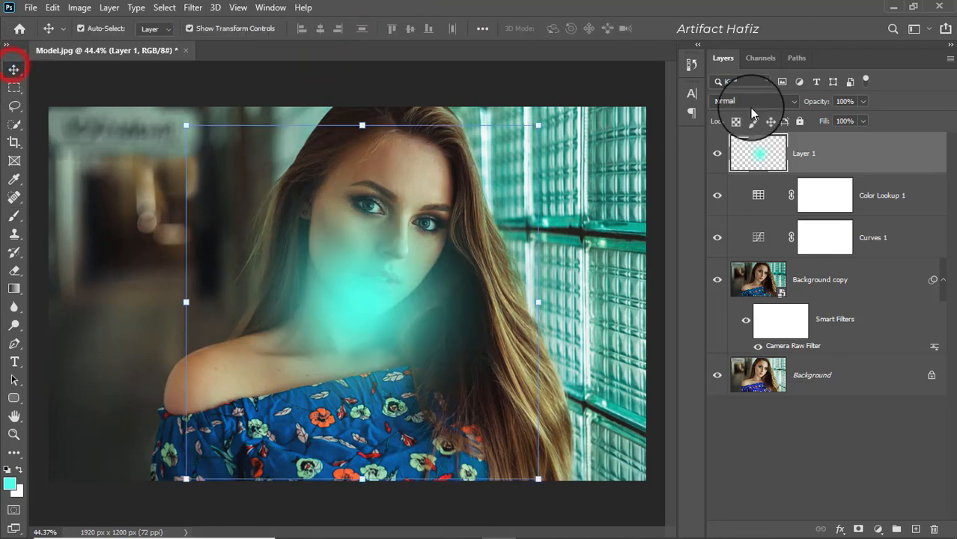
click(756, 101)
click(738, 218)
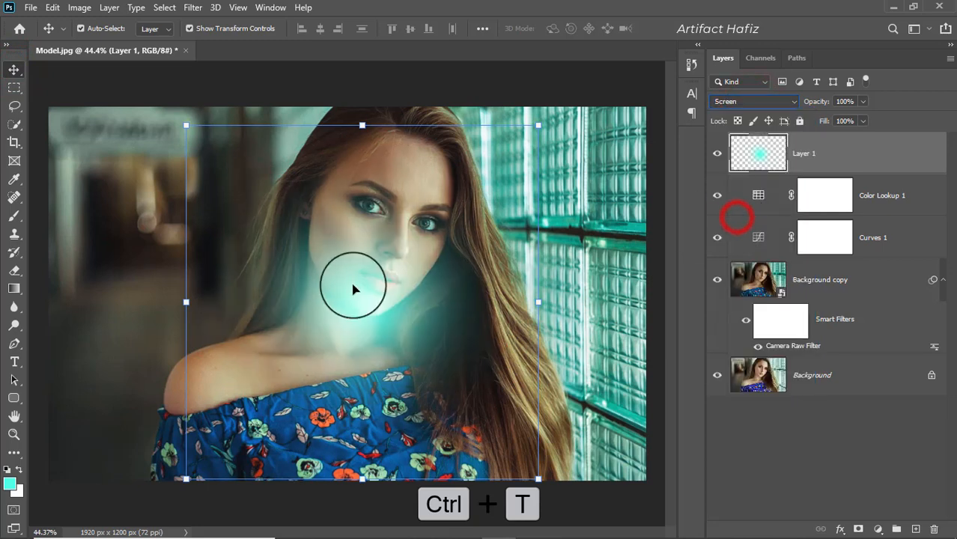
- Scale the teal glow to about 177% and move it over the upper right of the glass wall
drag(353, 283, 566, 179)
drag(399, 370, 247, 520)
drag(430, 388, 461, 361)
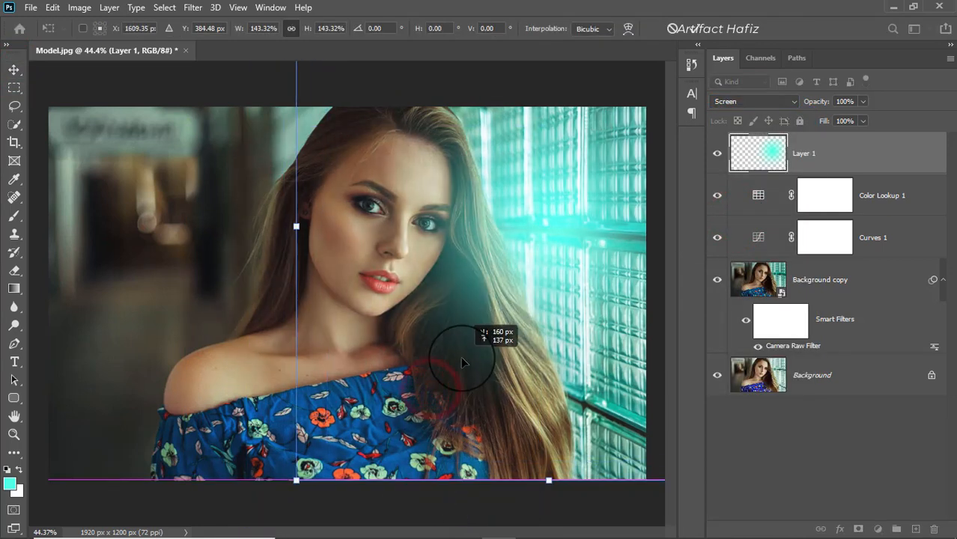
scroll(465, 360, down, 5)
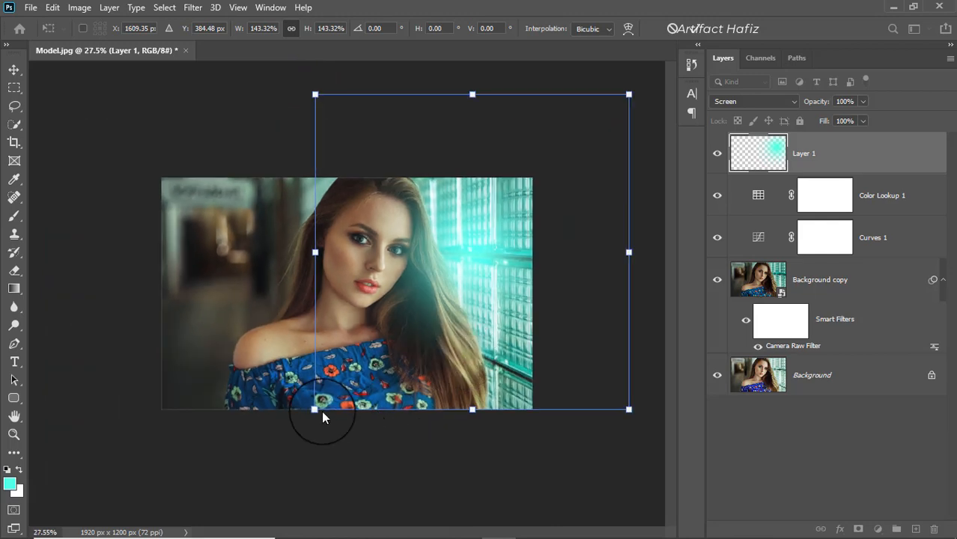
drag(321, 411, 241, 479)
drag(317, 437, 387, 385)
scroll(387, 385, up, 2)
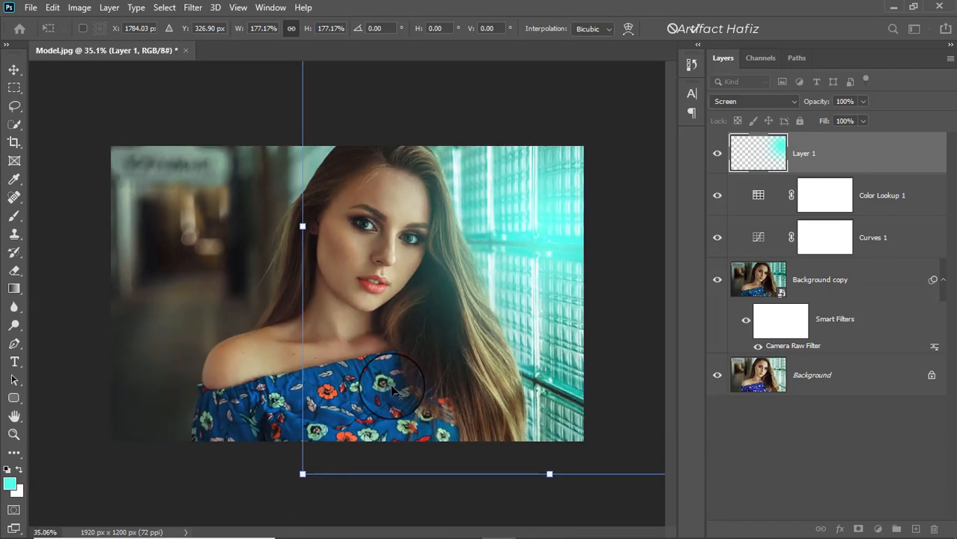
click(698, 28)
scroll(570, 264, up, 1)
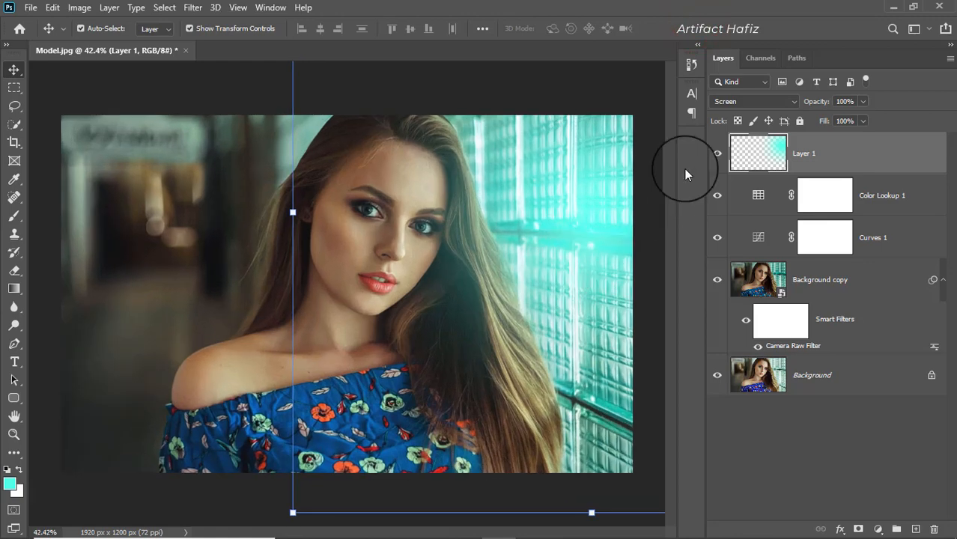
- Compare the image with and without the teal glow layer, and set that layer's opacity to 75%
click(718, 154)
click(717, 154)
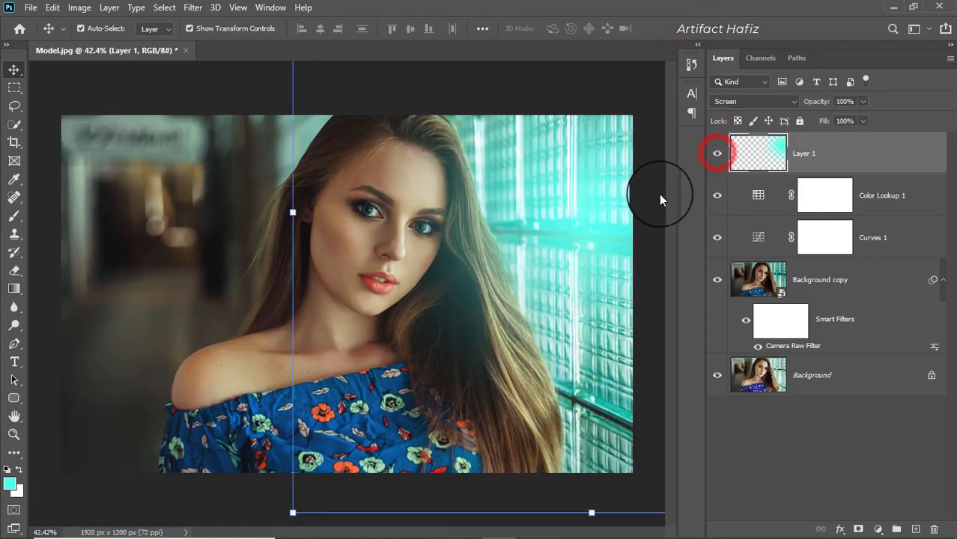
scroll(632, 216, up, 1)
click(865, 101)
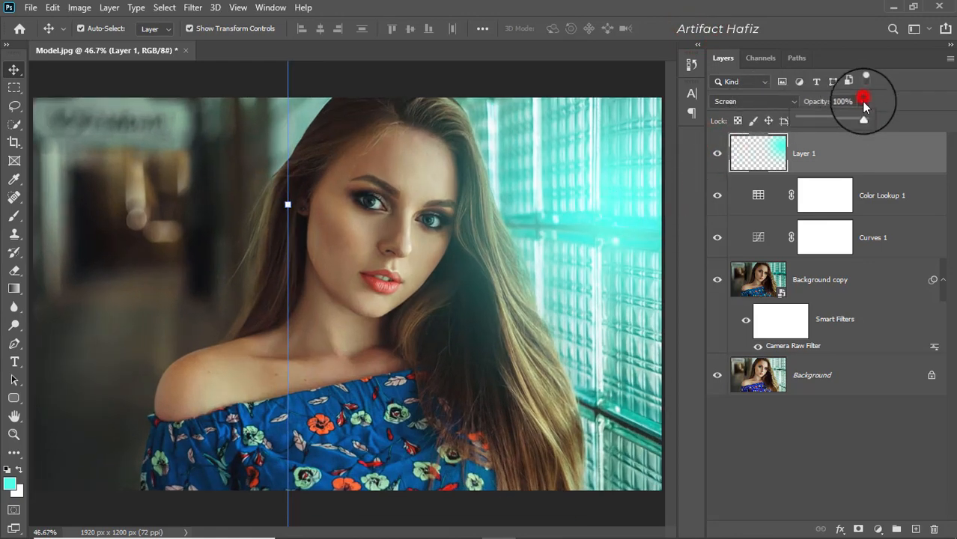
drag(847, 122, 838, 128)
click(846, 149)
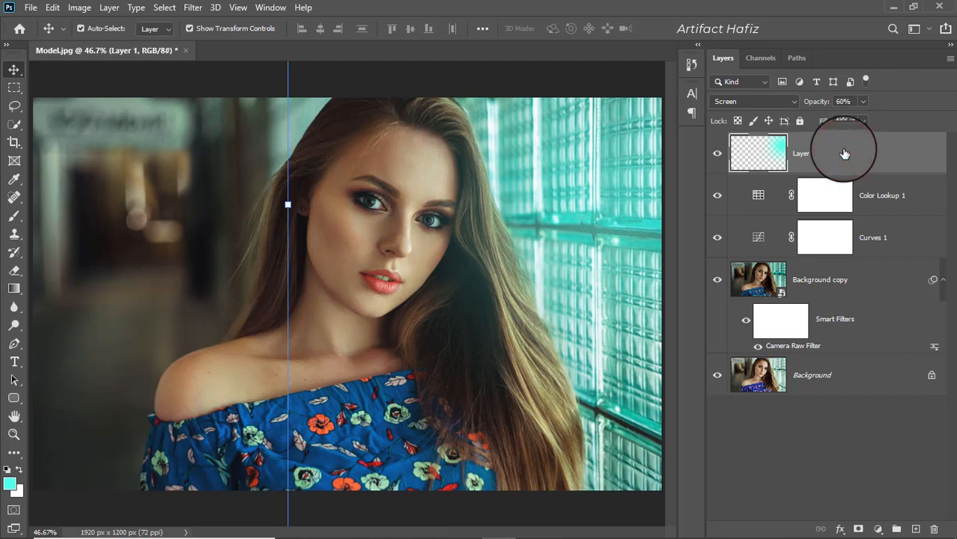
click(863, 102)
drag(861, 116, 871, 118)
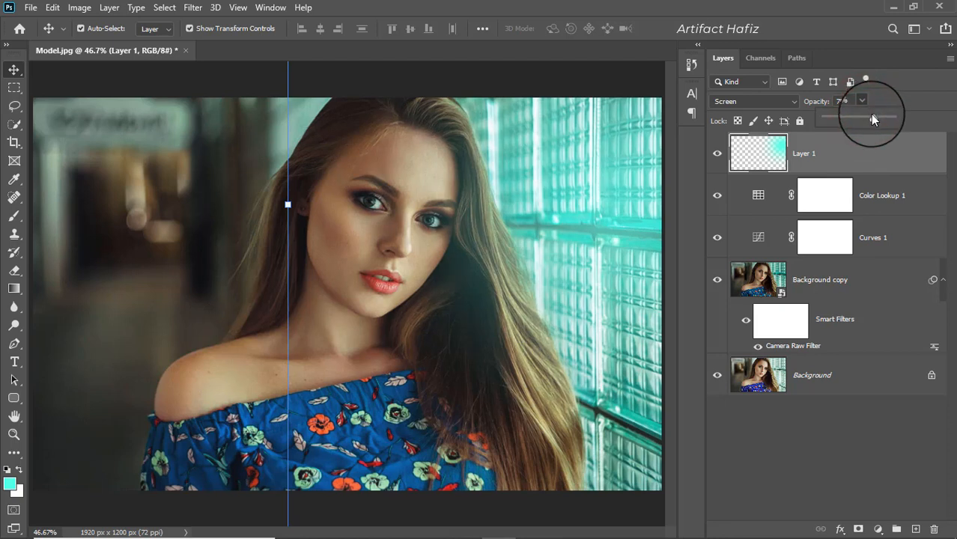
click(847, 150)
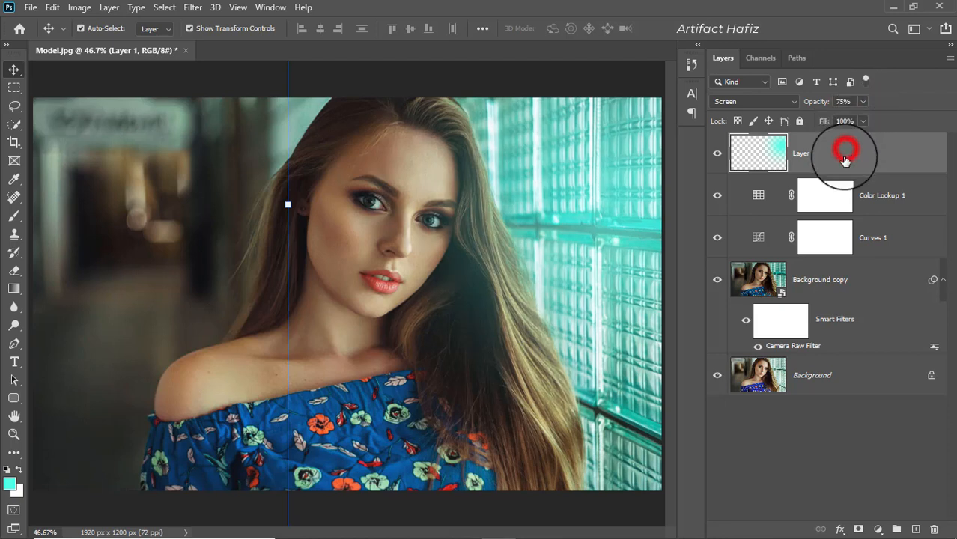
- Add a layer mask to the teal glow layer and set a black brush to 10% opacity
click(857, 529)
click(15, 216)
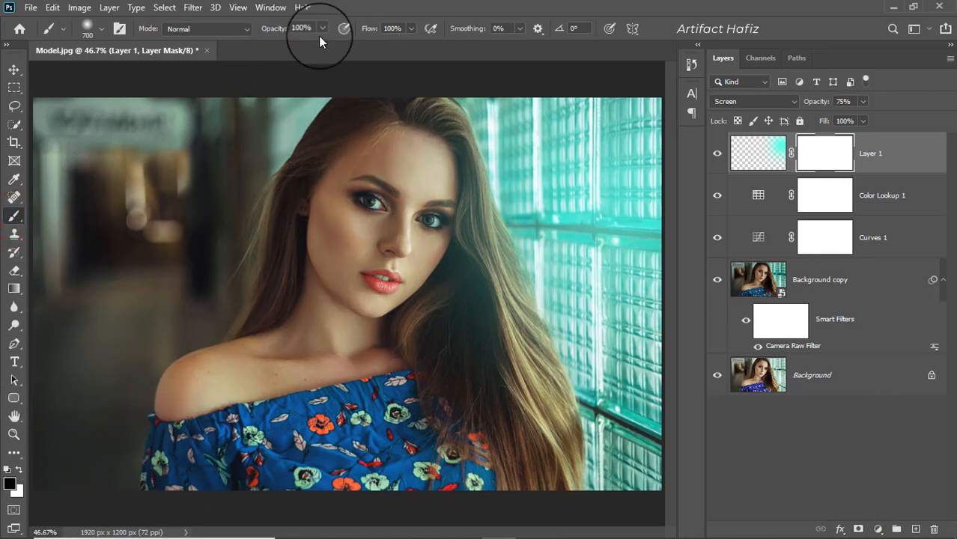
drag(273, 46, 261, 43)
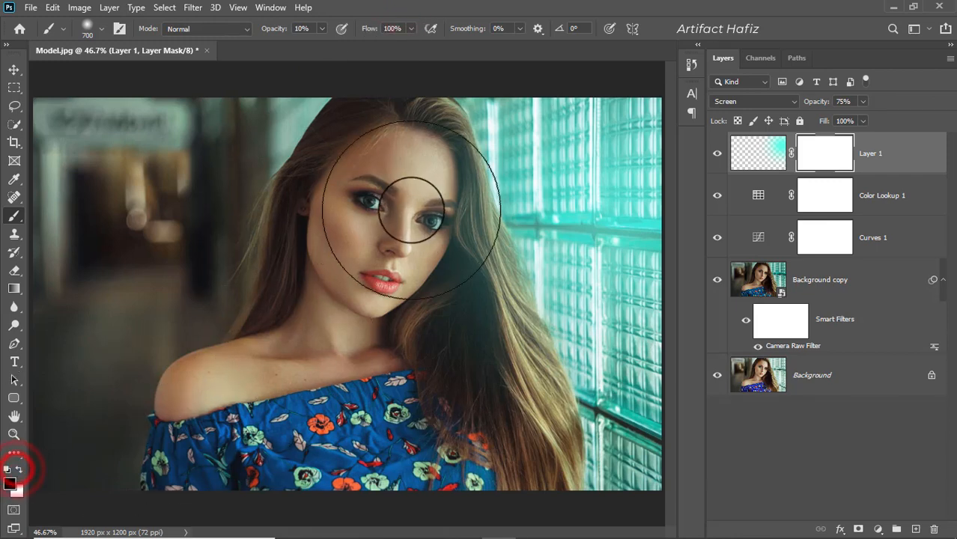
- Mask the teal glow lightly off the model's face with 400 px and 300 px brush dabs, and compare with the layer hidden
key(bracketleft)
key(bracketleft)
key(bracketleft)
key(bracketleft)
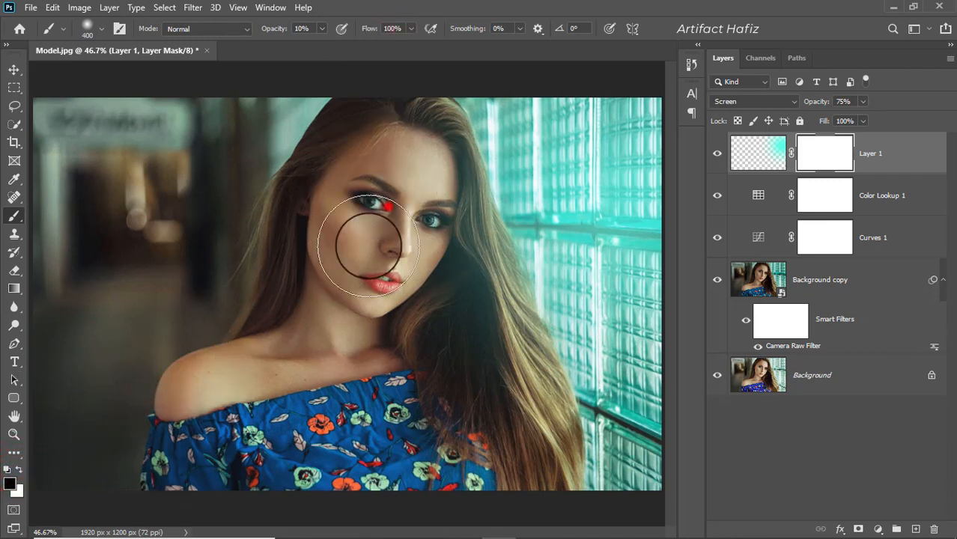
click(390, 207)
click(408, 204)
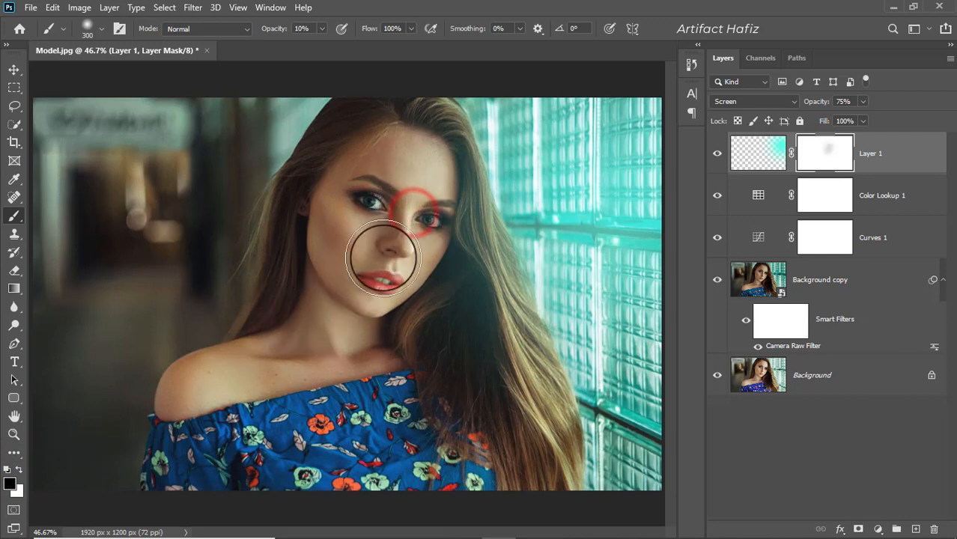
click(419, 224)
click(358, 237)
click(409, 238)
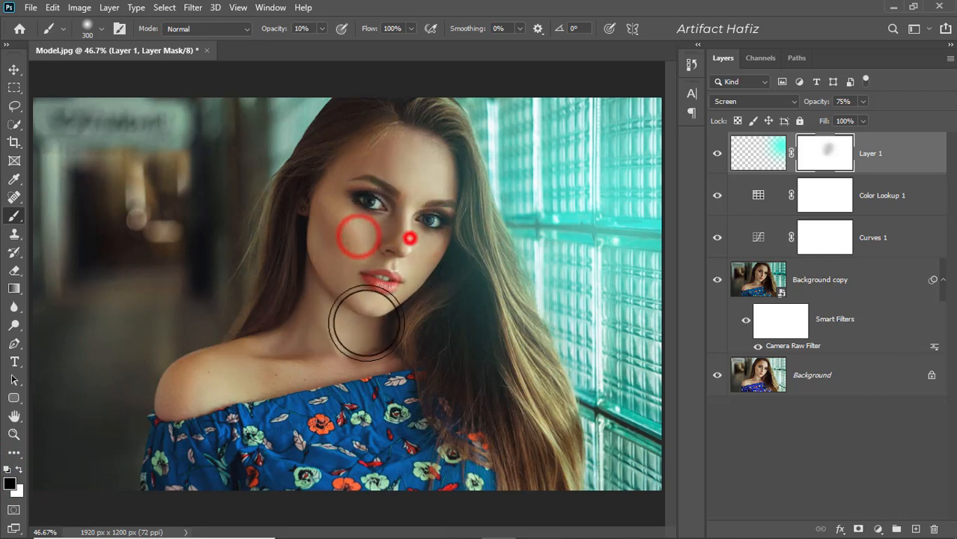
click(716, 153)
click(716, 153)
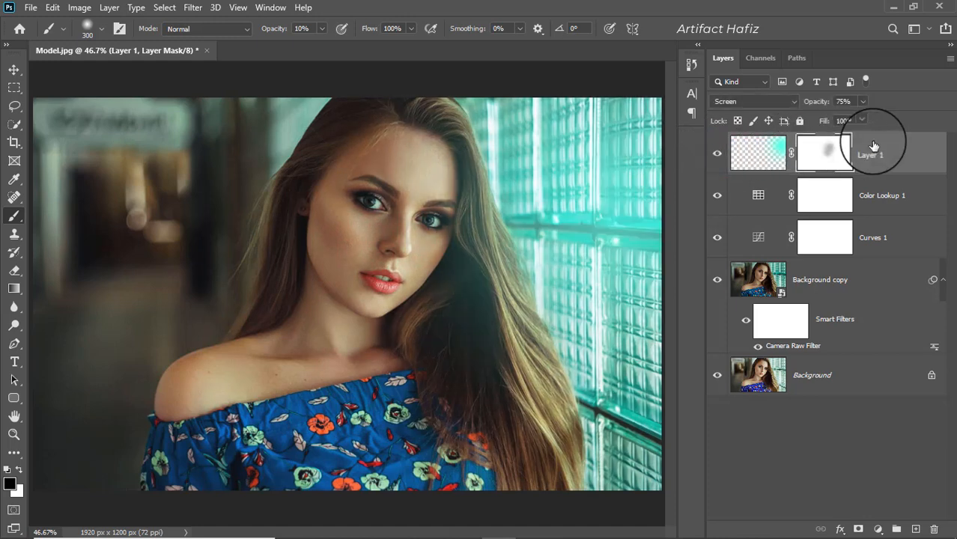
- Add a Levels adjustment layer above the teal glow layer with the black input level at 4
click(880, 157)
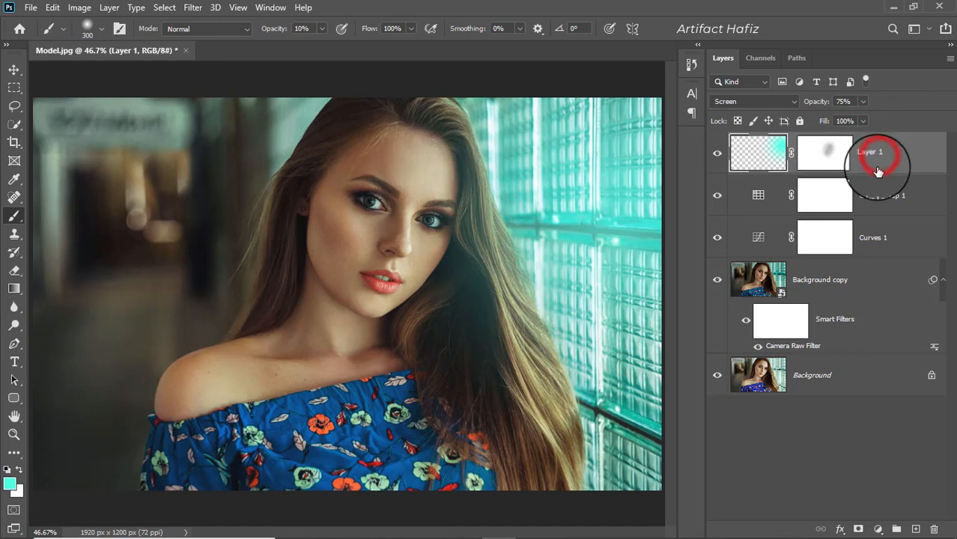
click(877, 528)
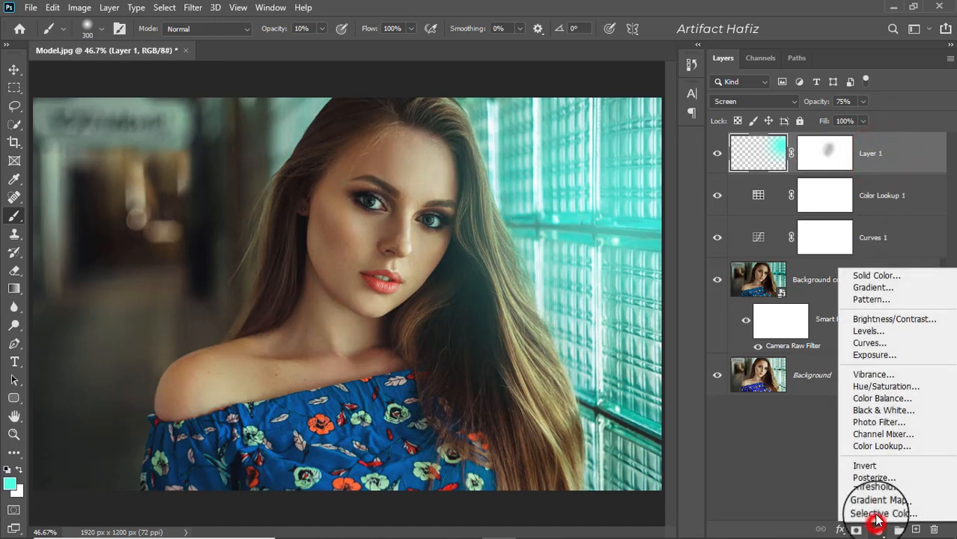
click(877, 332)
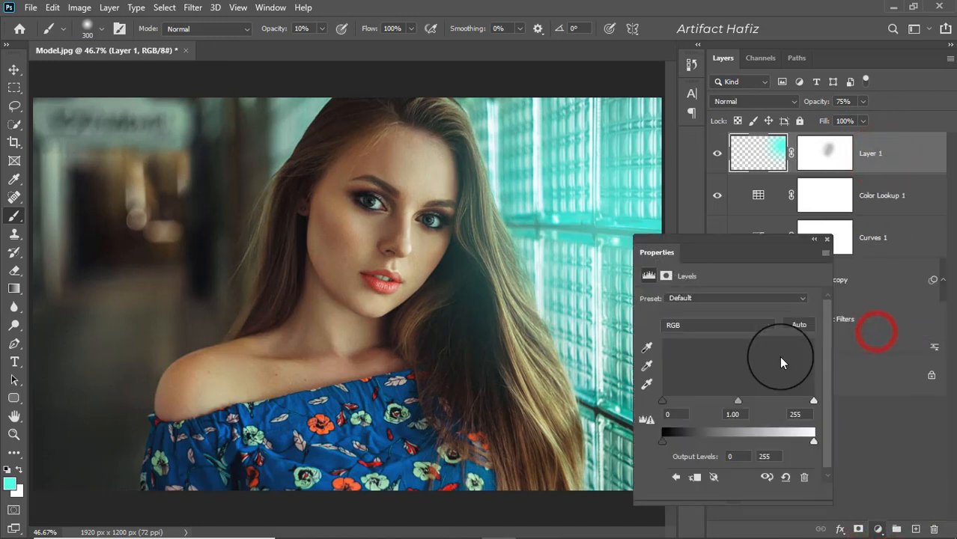
drag(663, 403, 664, 403)
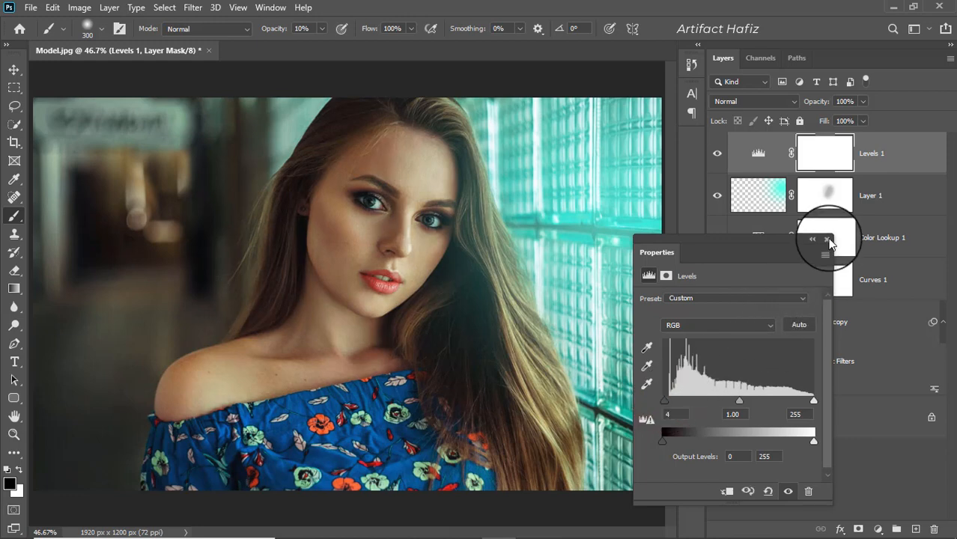
click(829, 240)
- Add a Curves adjustment layer above the Levels layer and raise the middle of its RGB curve slightly
click(888, 153)
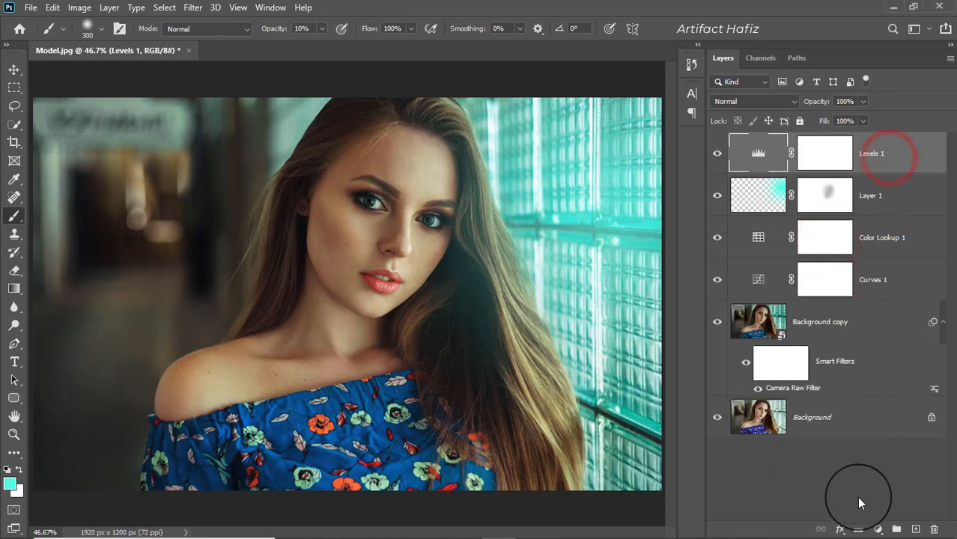
click(875, 529)
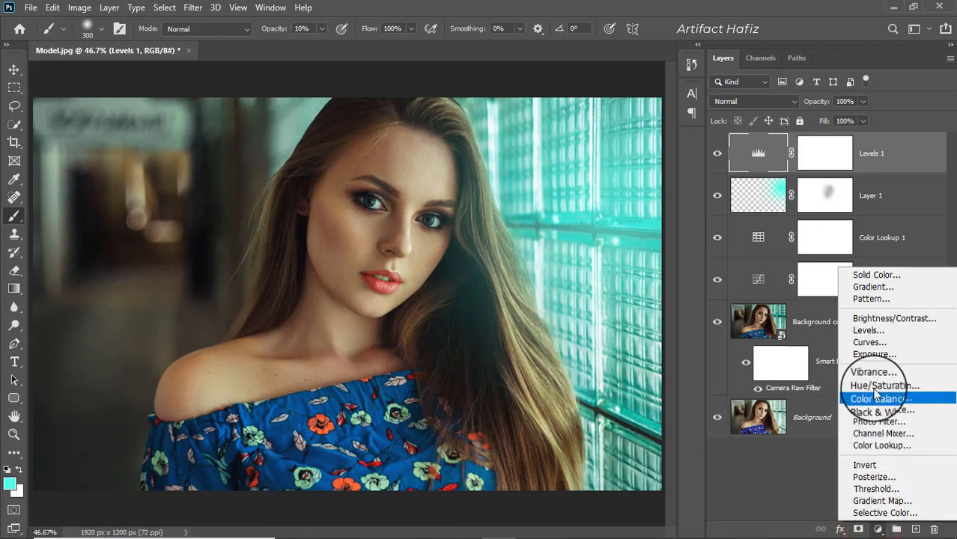
click(873, 345)
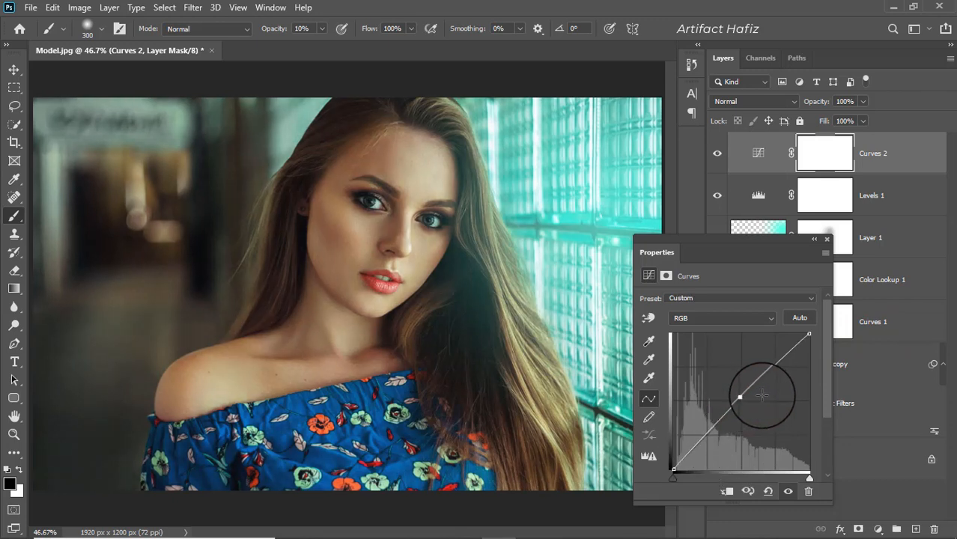
click(828, 242)
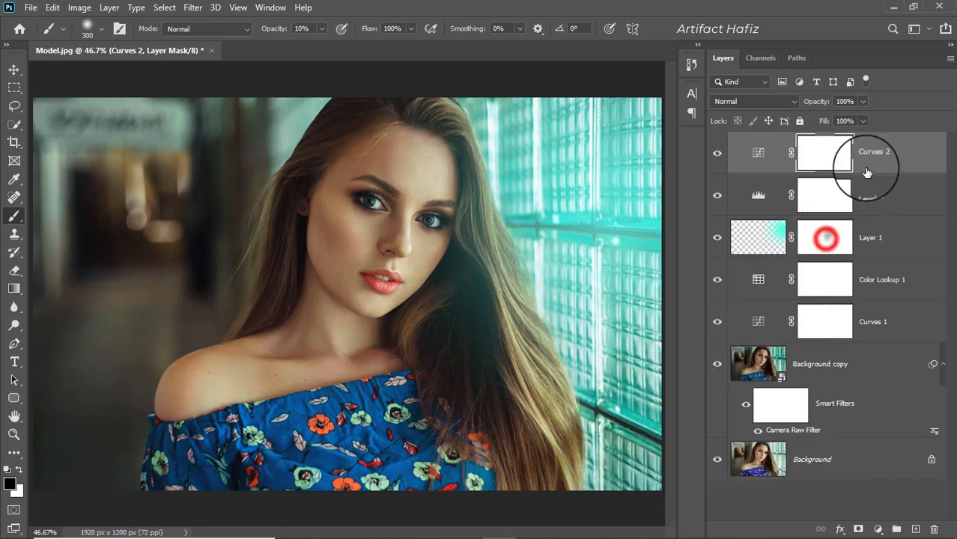
- Stamp all visible layers into a new layer above the second Curves layer and convert it for smart filters
click(875, 152)
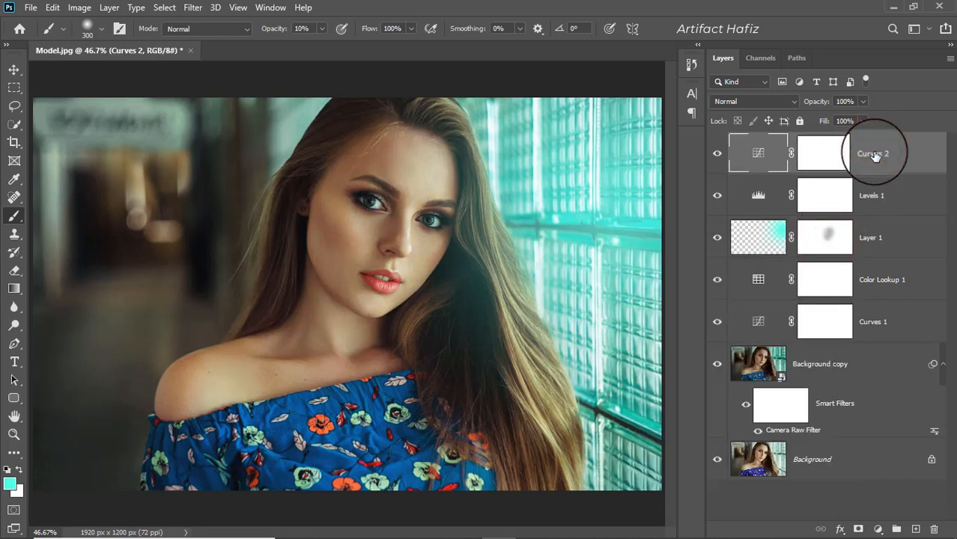
key(ctrl+alt+shift+e)
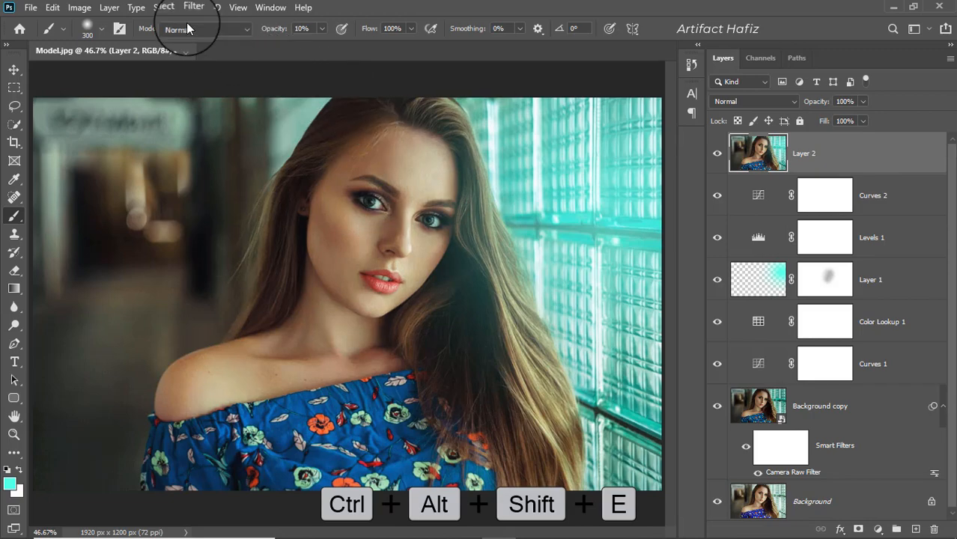
click(193, 7)
click(200, 48)
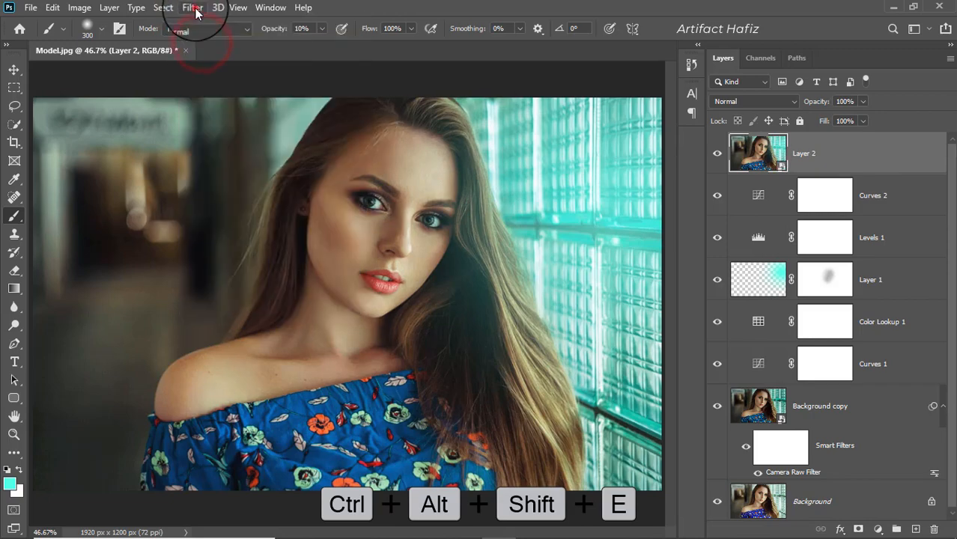
- Start a Camera Raw filter on the stamped layer with Temperature -6 and Shadows +27
click(195, 9)
click(224, 89)
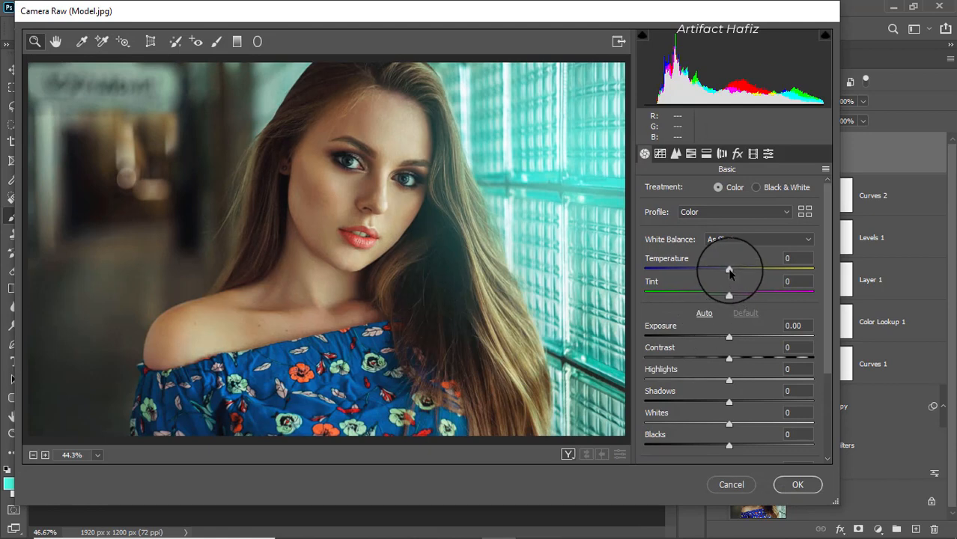
drag(730, 269, 722, 271)
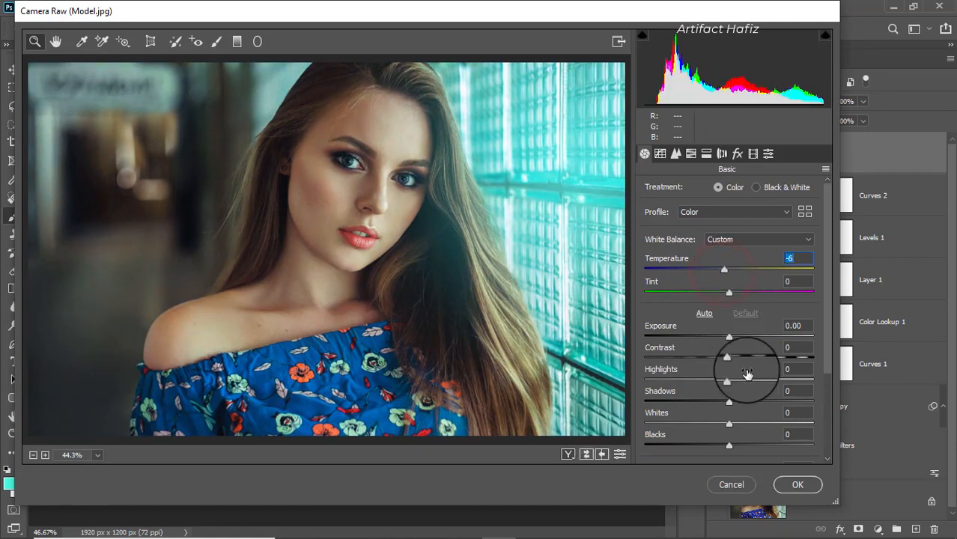
scroll(749, 391, down, 4)
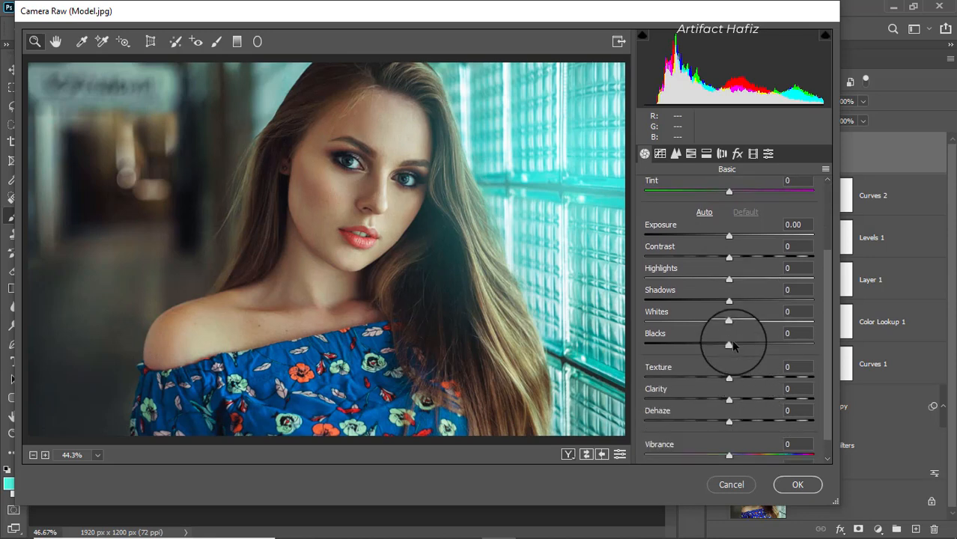
drag(737, 301, 749, 301)
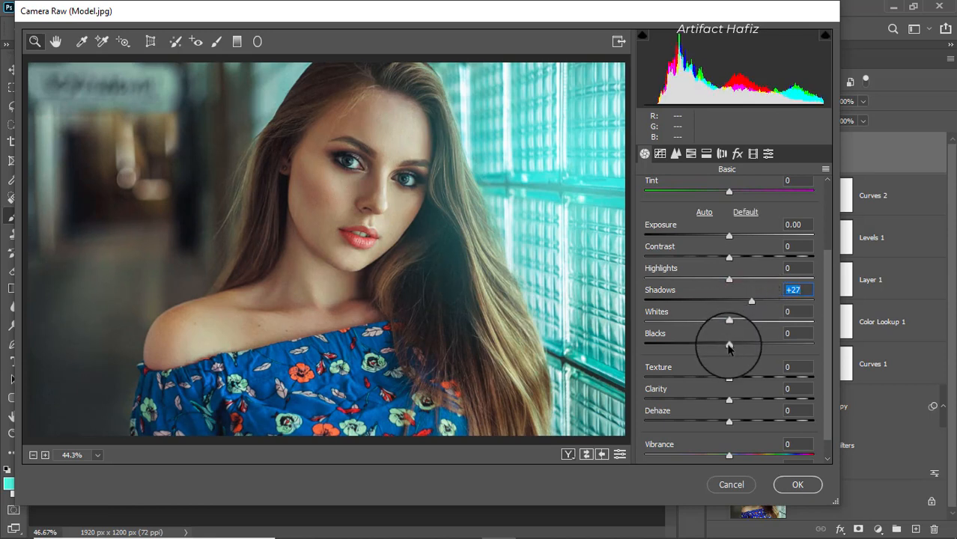
mouse_move(728, 345)
mouse_down()
mouse_move(716, 349)
mouse_move(727, 351)
mouse_up()
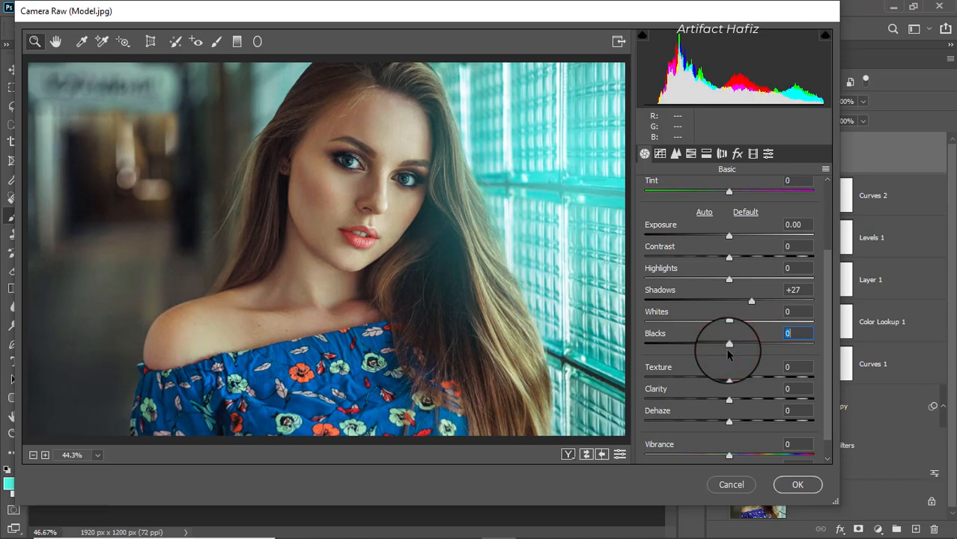
- Split-tone the shadows with hue 207 and saturation 7, and apply the Camera Raw filter
click(707, 154)
drag(649, 345, 750, 342)
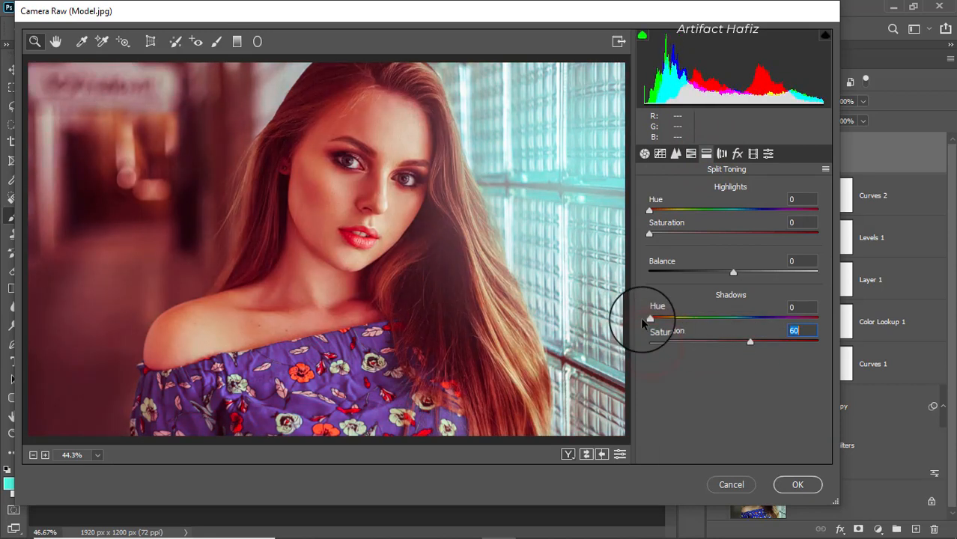
drag(649, 317, 745, 319)
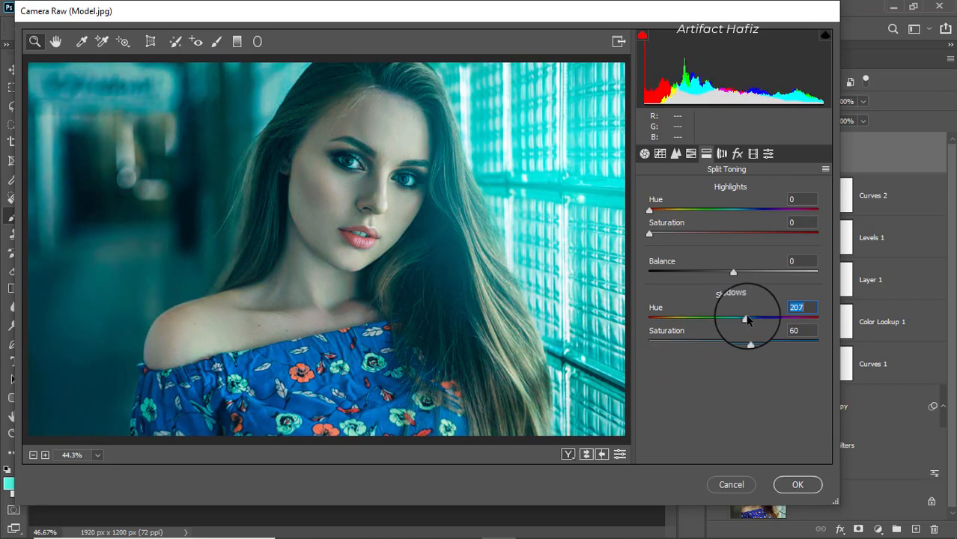
drag(751, 342, 660, 348)
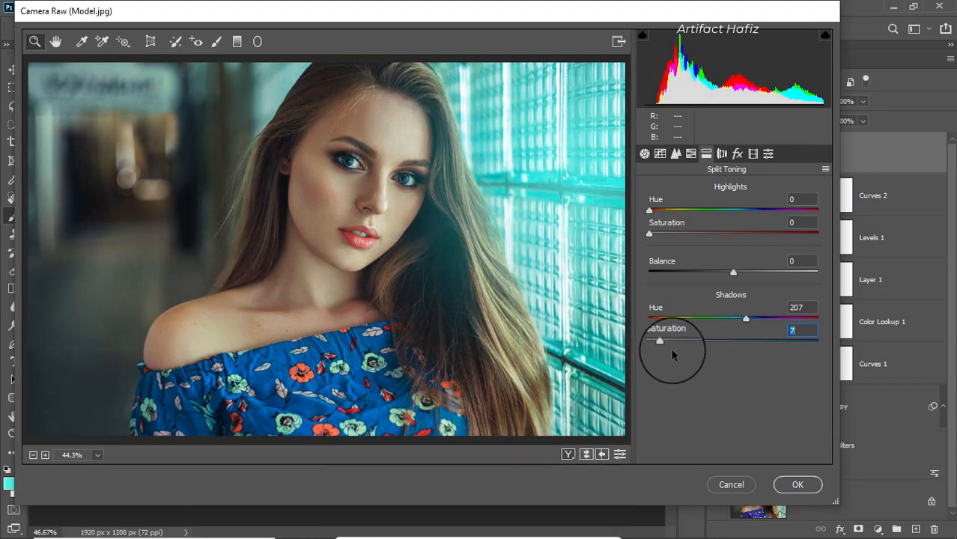
click(796, 483)
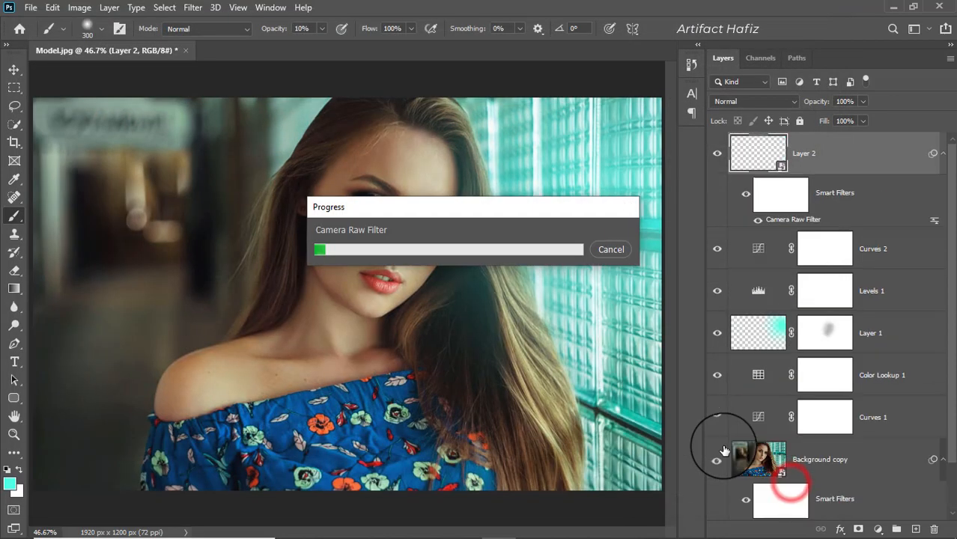
- Compare the graded image with the original by isolating the Background layer and restoring all layers, twice
scroll(807, 427, down, 2)
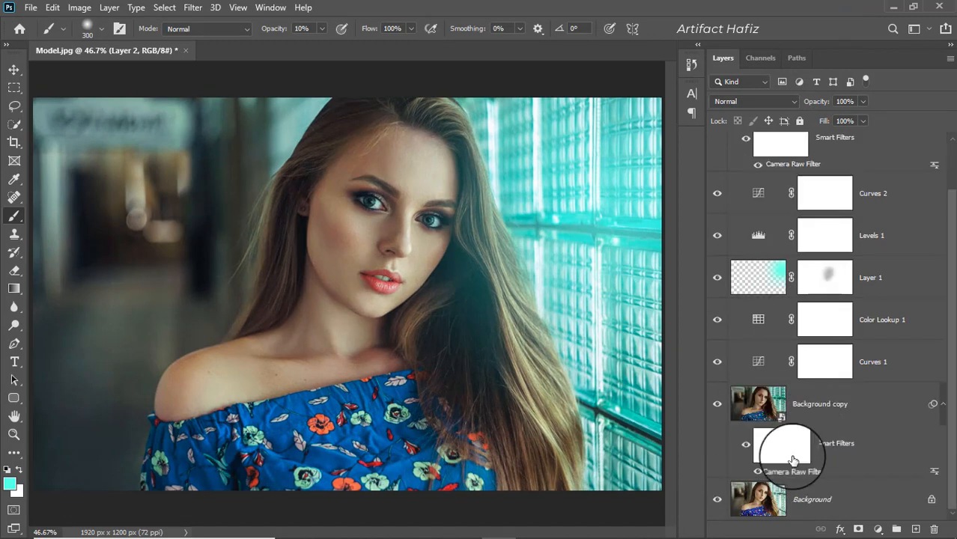
alt+click(716, 501)
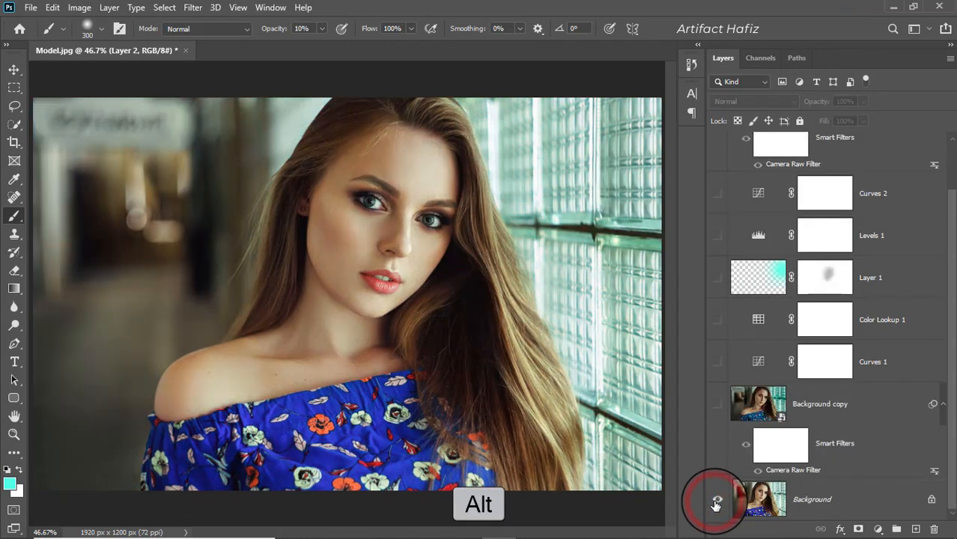
alt+click(716, 501)
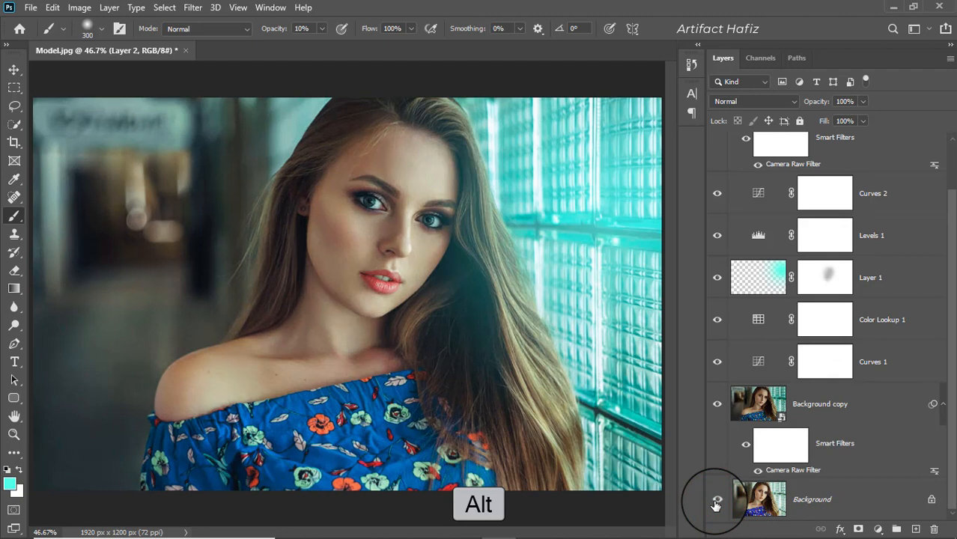
alt+click(715, 501)
alt+click(716, 501)
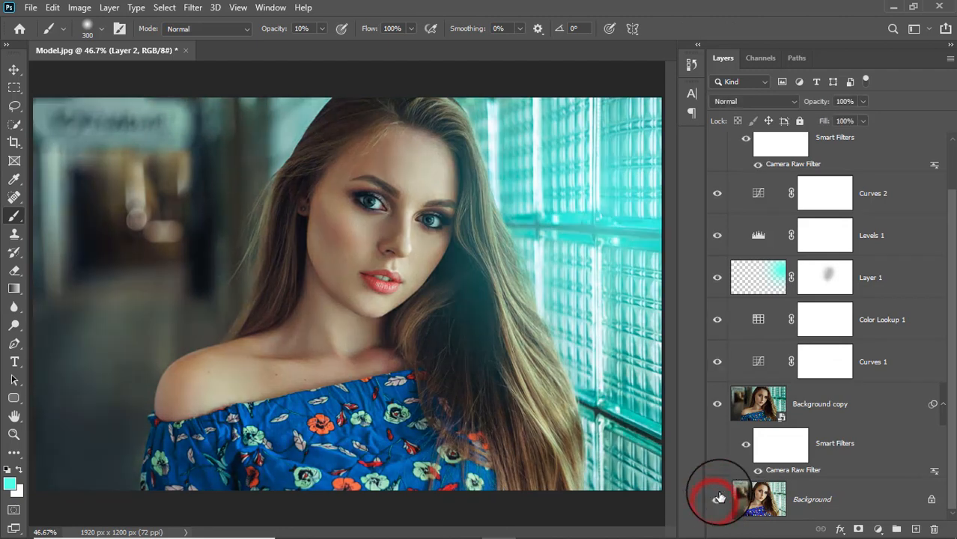